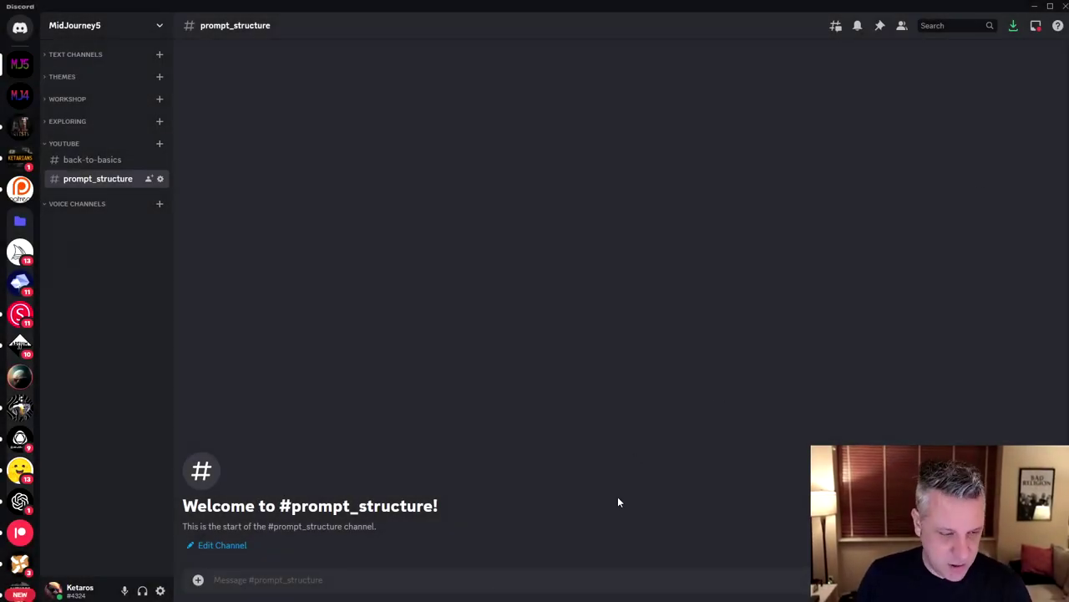
- Generate Midjourney images for the prompts "a persian cat --v 5" and "a spaceship --v 5"
click(513, 584)
text(/imagine prompt: a persian cat --v 5)
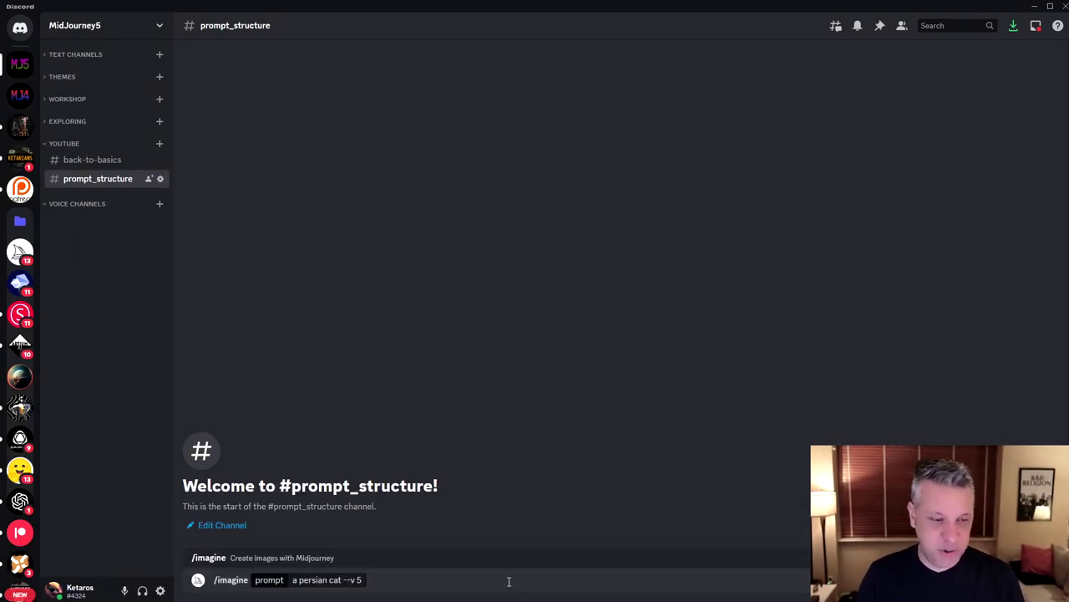
key(Return)
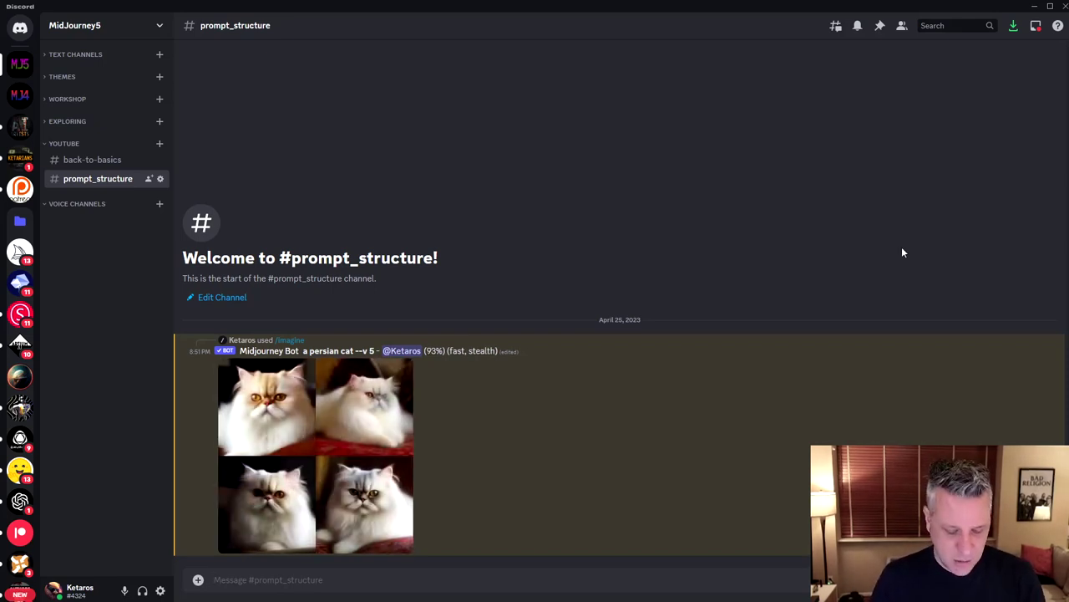
click(487, 580)
text(/imagine prompt: a spaceship --v 5)
key(Return)
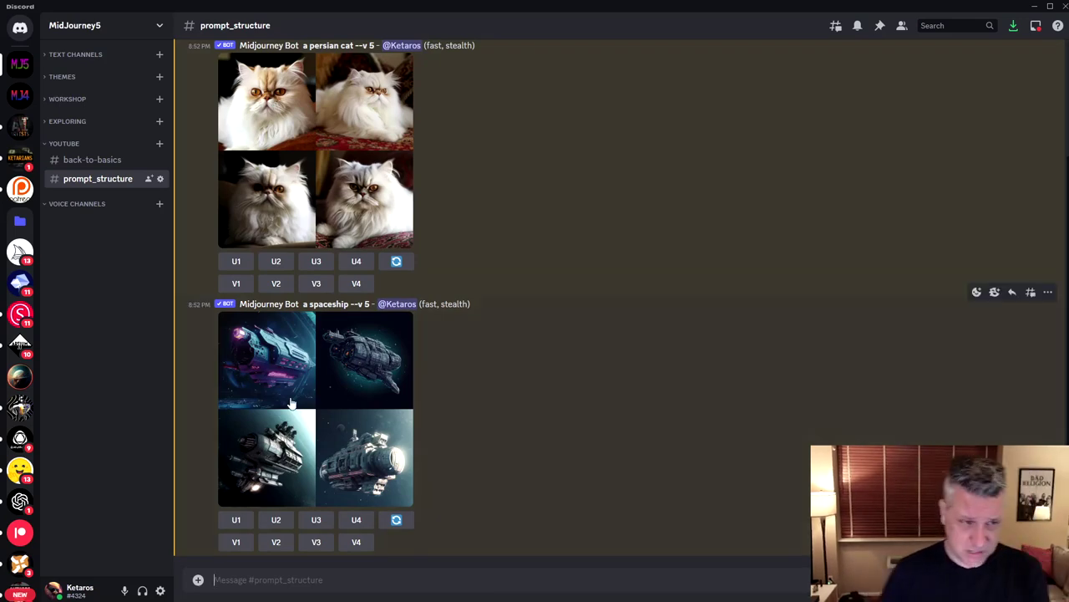
- View the Persian cat image grid and the spaceship image grid enlarged, one after the other
click(325, 219)
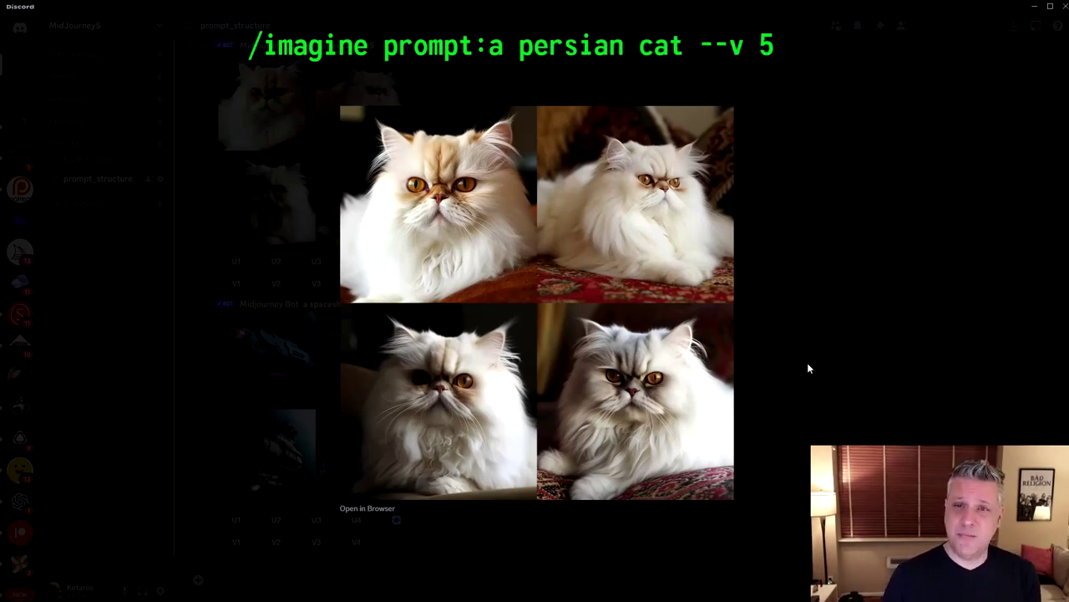
click(776, 336)
click(323, 368)
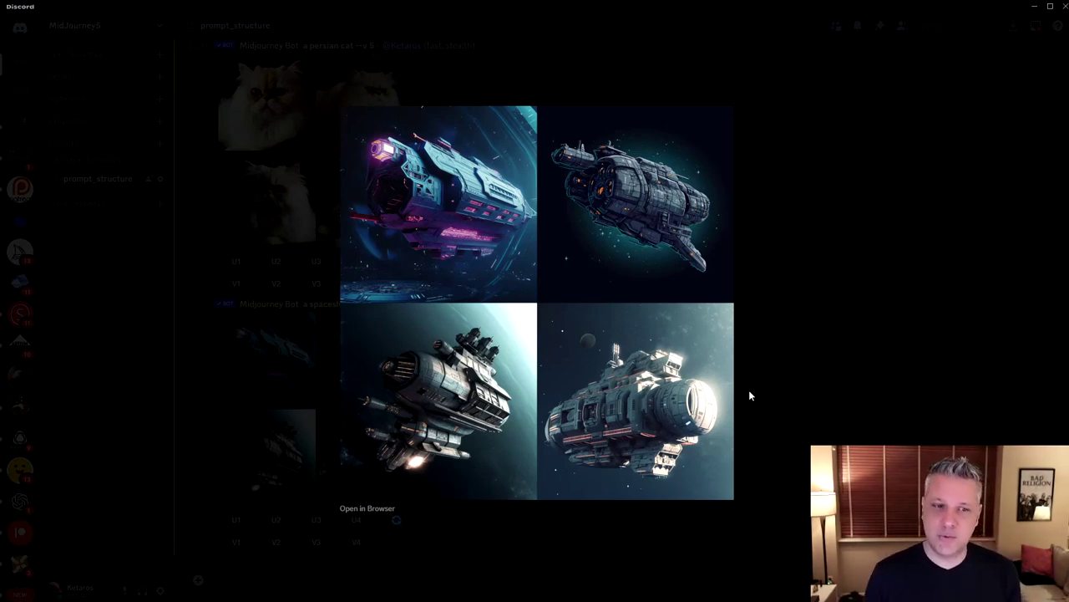
click(808, 373)
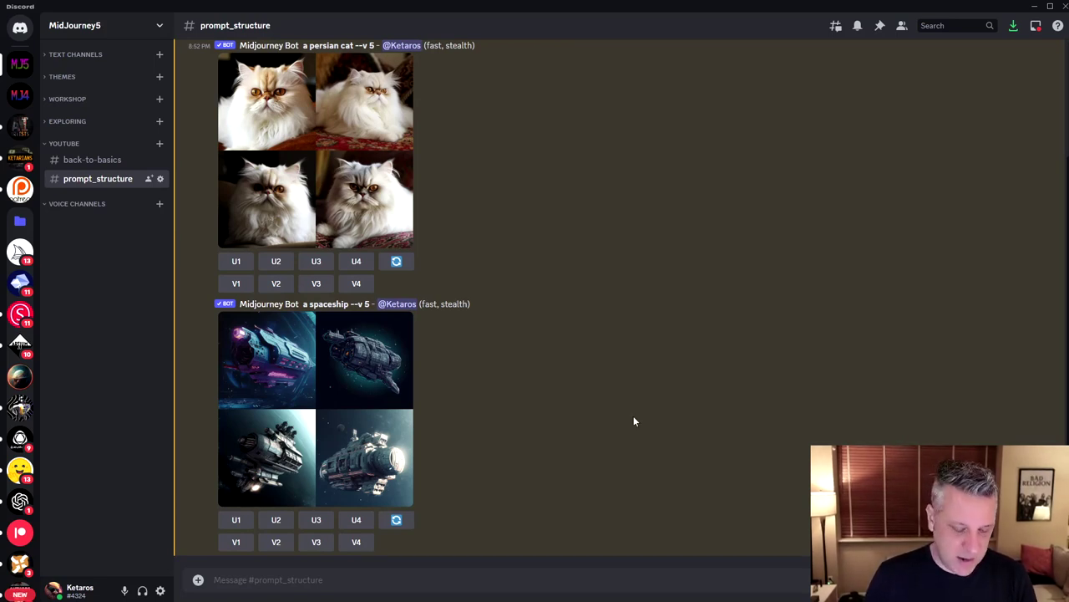
- Generate images for "a boy is running in the streets wearing a blue shirt and brown pants --ar 2:1 --v 5"
click(498, 579)
text(/imagine prompt: a boy is running in the streets wearing a blue shirt and brown pants --ar 2:1 --v 5)
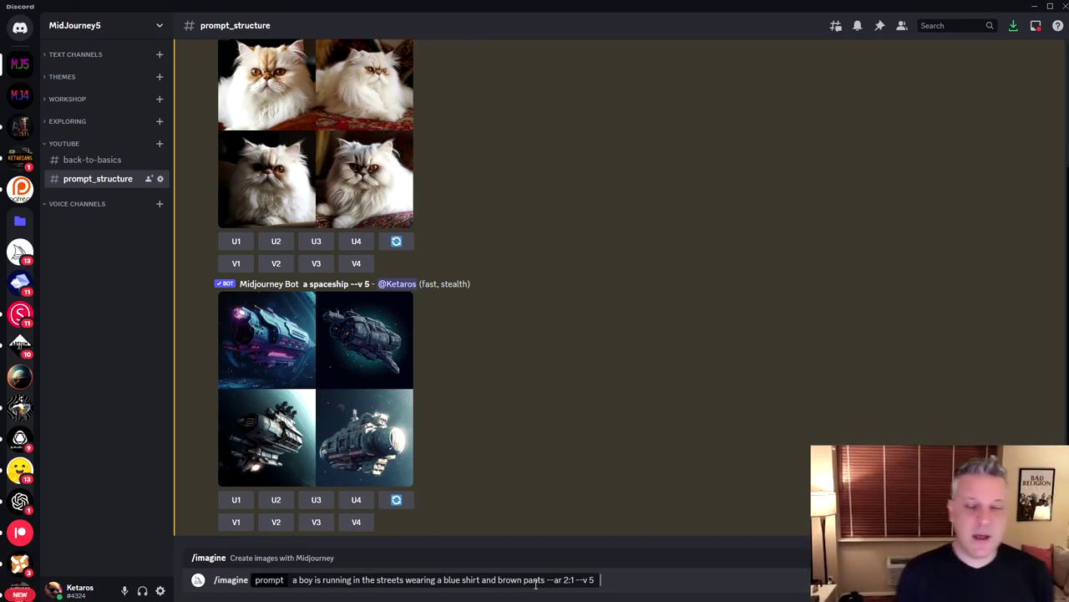
key(Return)
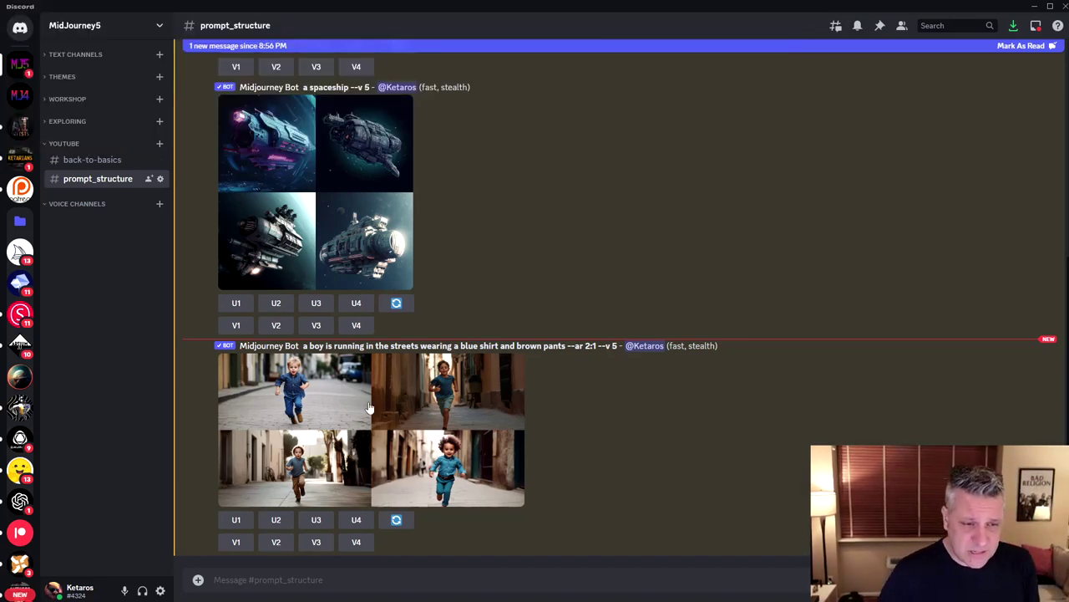
- Examine the enlarged running boy image grid, comparing the clothing colours with the prompt
click(368, 406)
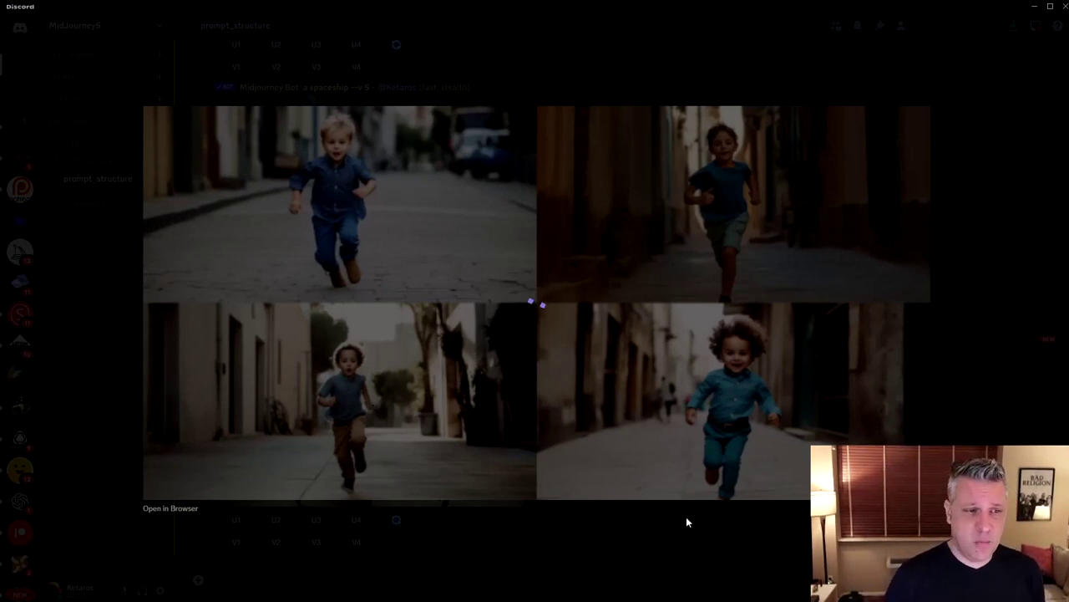
click(710, 537)
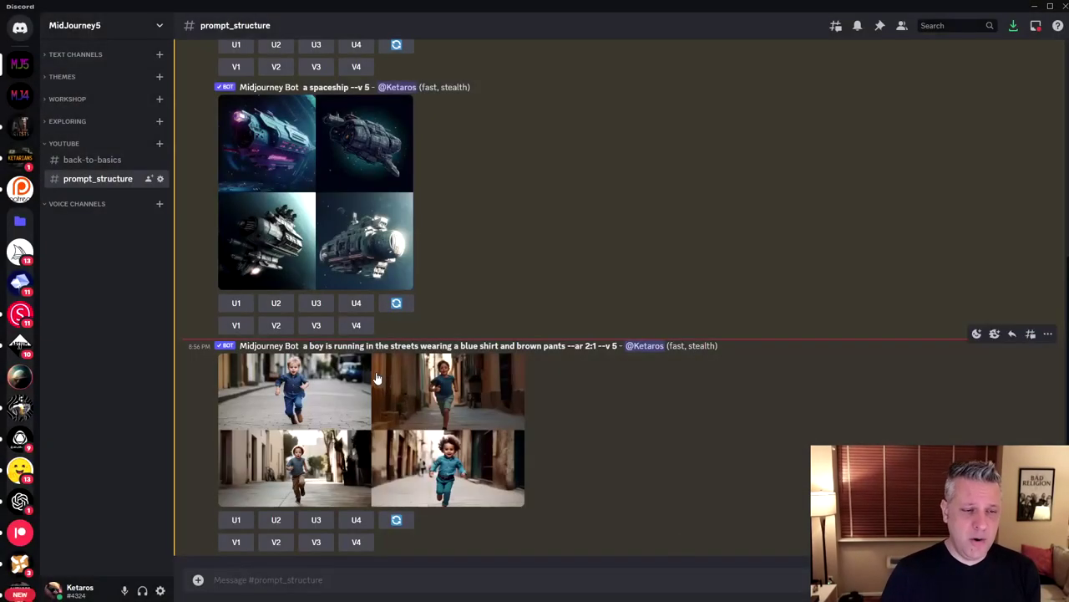
click(365, 447)
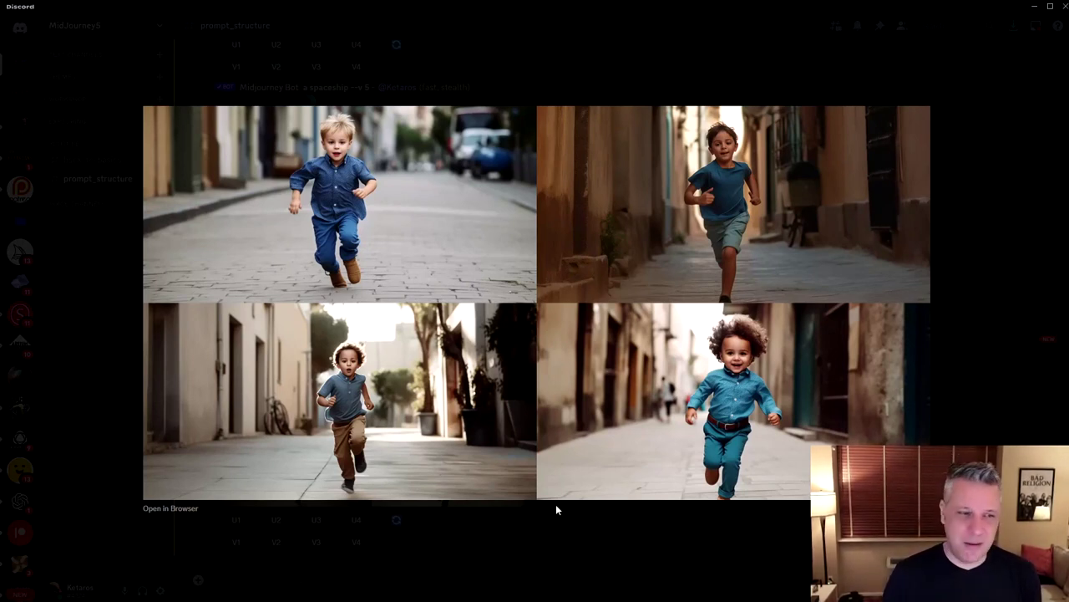
click(519, 545)
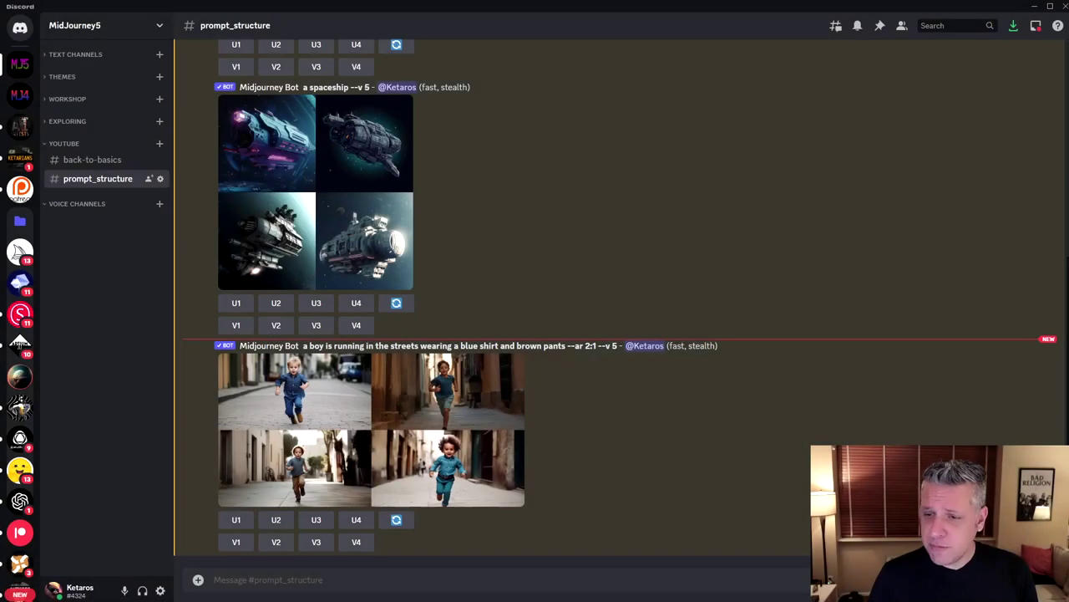
- Generate "a spaceship is trying to dock at the space station being attacked by other ships --ar 2:1 --v 5" and view the image grid enlarged
text(/imagine prompt: a spaceship is trying to dock at the space station being attacked by other ships --ar 2:1 --v 5)
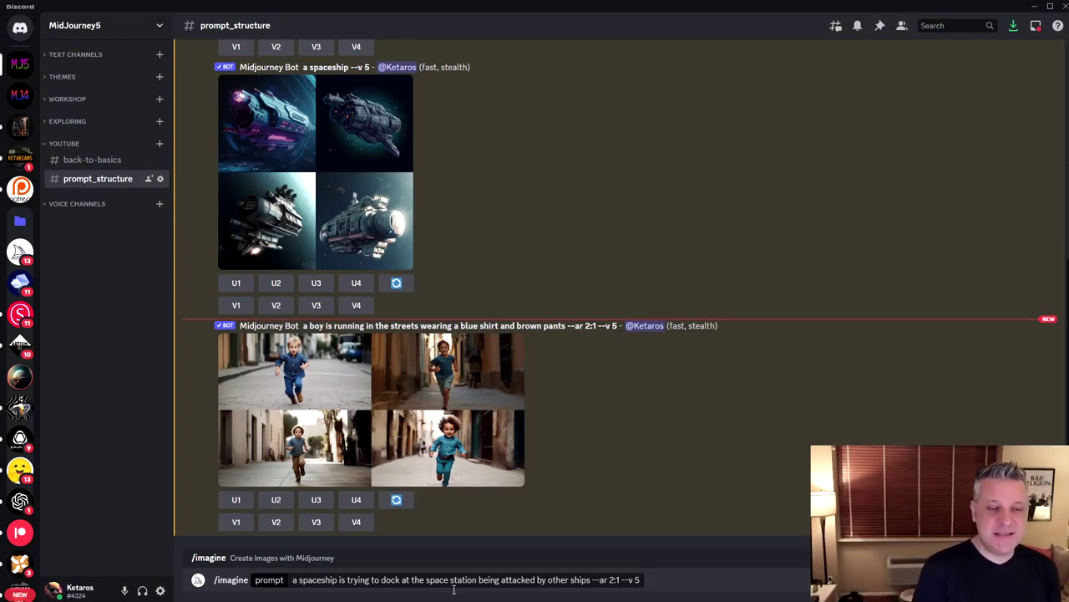
key(Return)
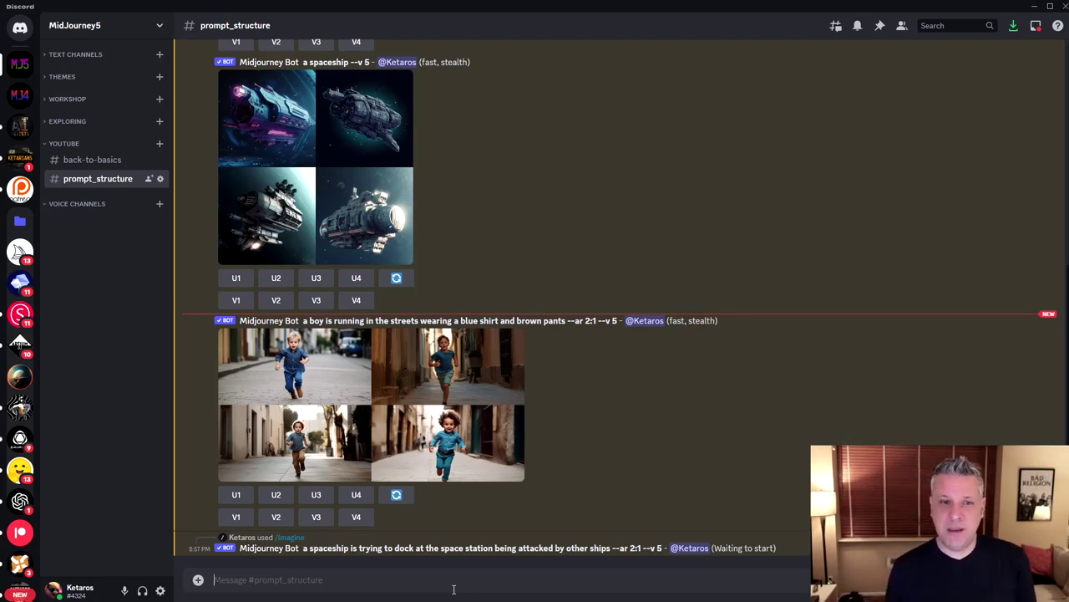
click(317, 401)
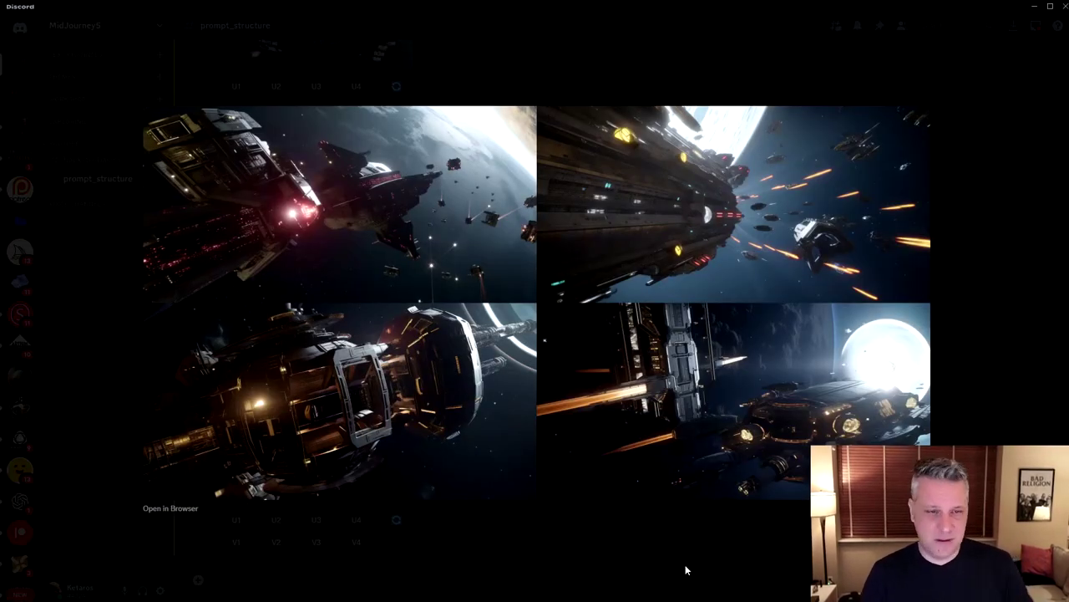
click(585, 555)
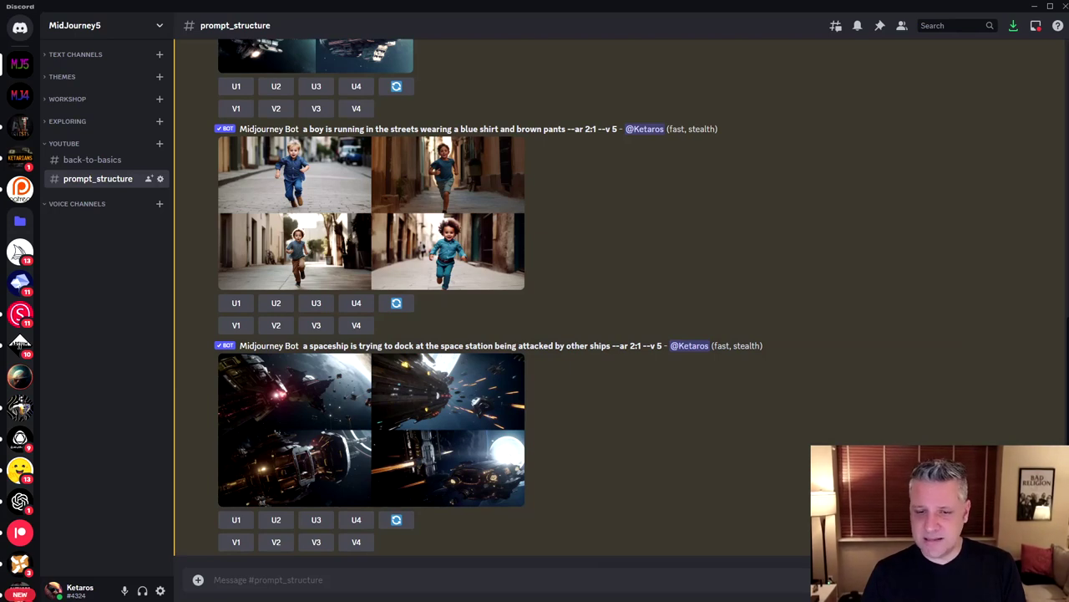
- Generate images of "a cat wearing a bowtie and hat" and "a cat is flying with dragon wings wearing a bowtie and hat" with --ar 4:3 --v 5
click(492, 581)
text(/imagine prompt a cat wearing a bowtie and hat --ar 4:3 --v 5)
key(Return)
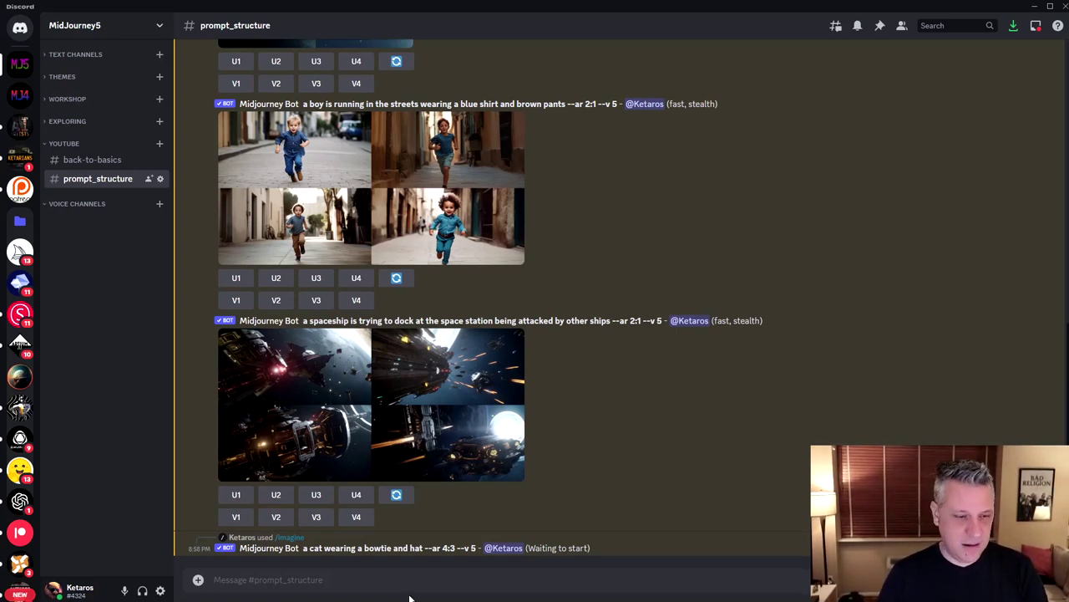
text(/imagine prompt: a cat is flying with dragon wings wearing a bowtie and hat --ar 4:3 --v 5)
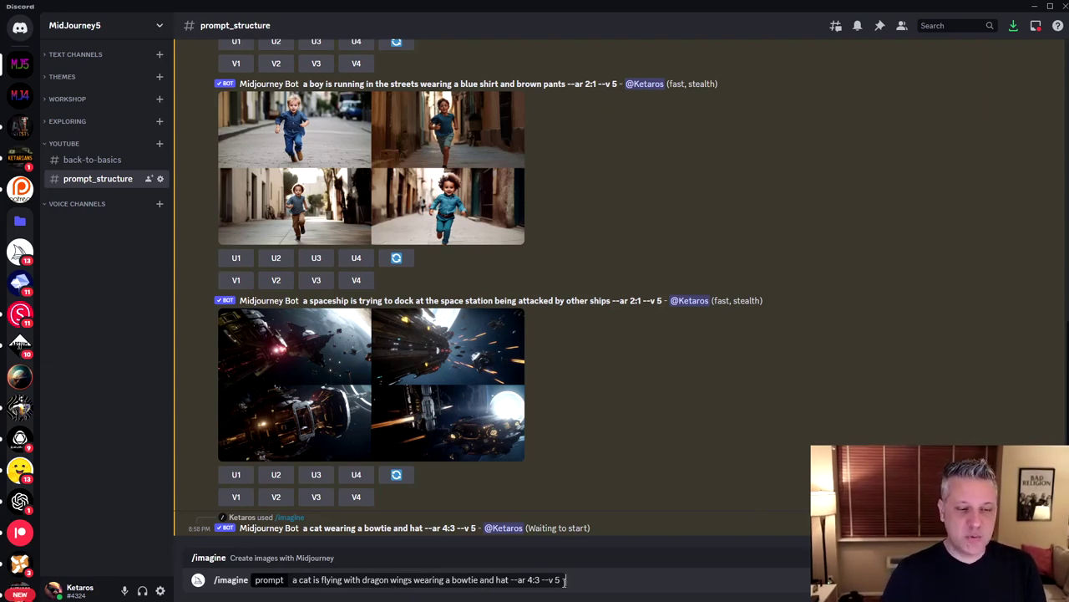
key(Return)
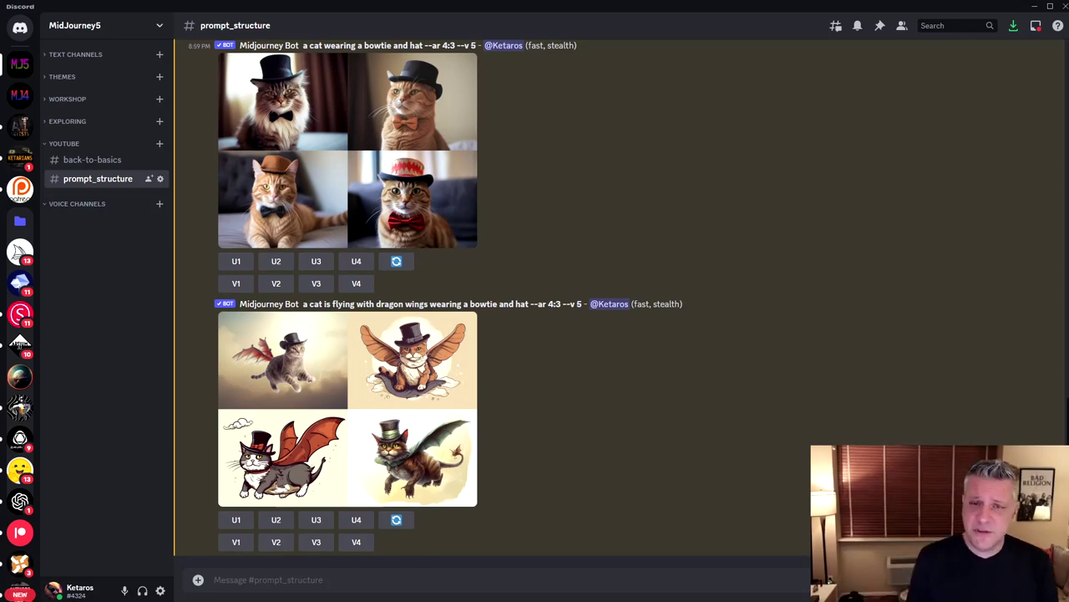
- View the enlarged image grids of the cat in a bowtie and hat and the cat flying with dragon wings
click(347, 150)
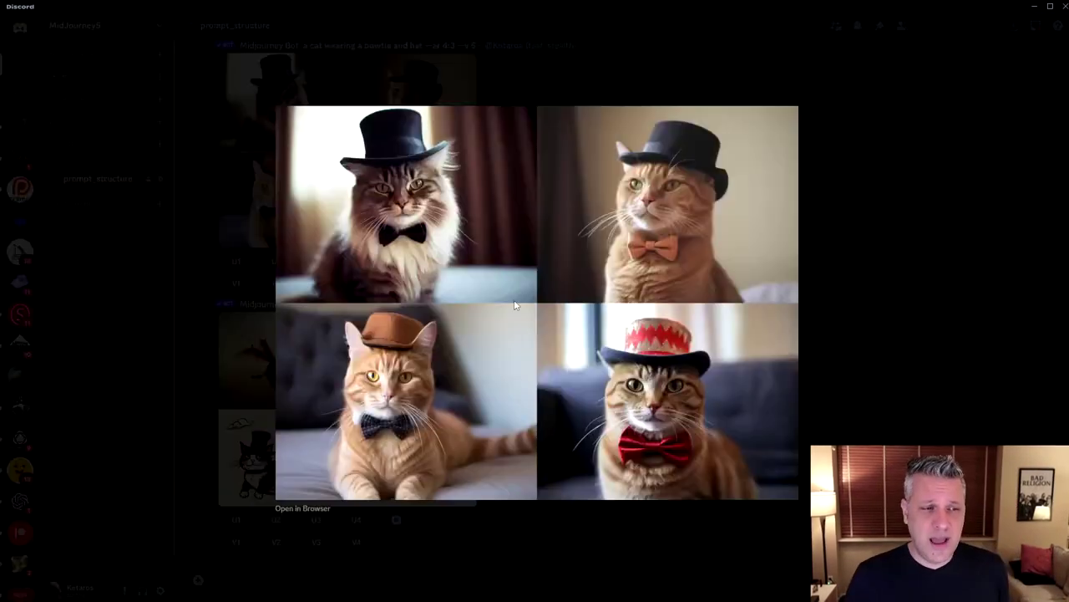
click(872, 332)
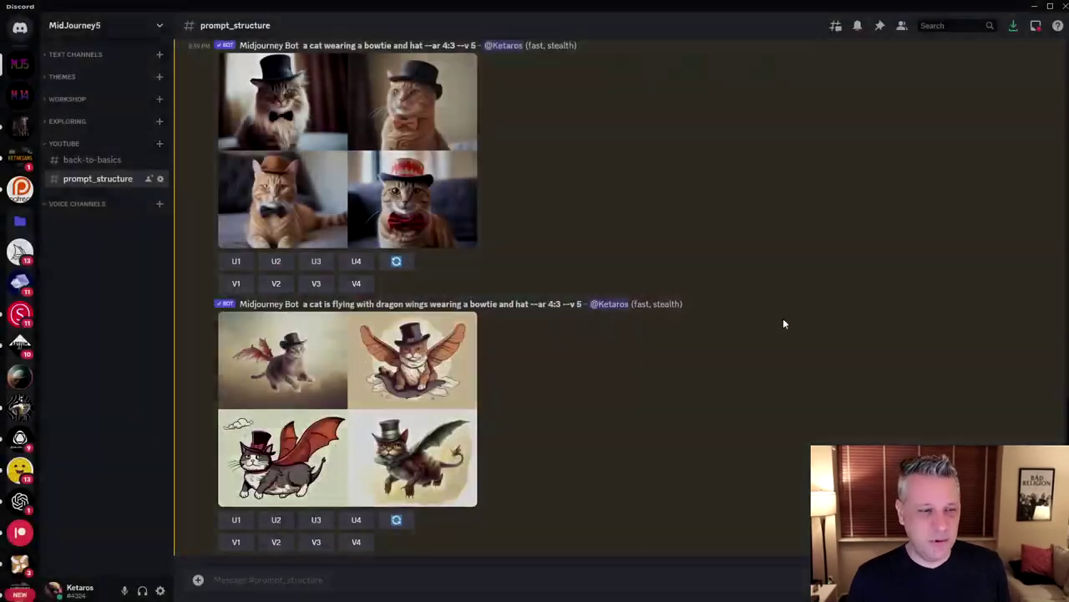
click(428, 399)
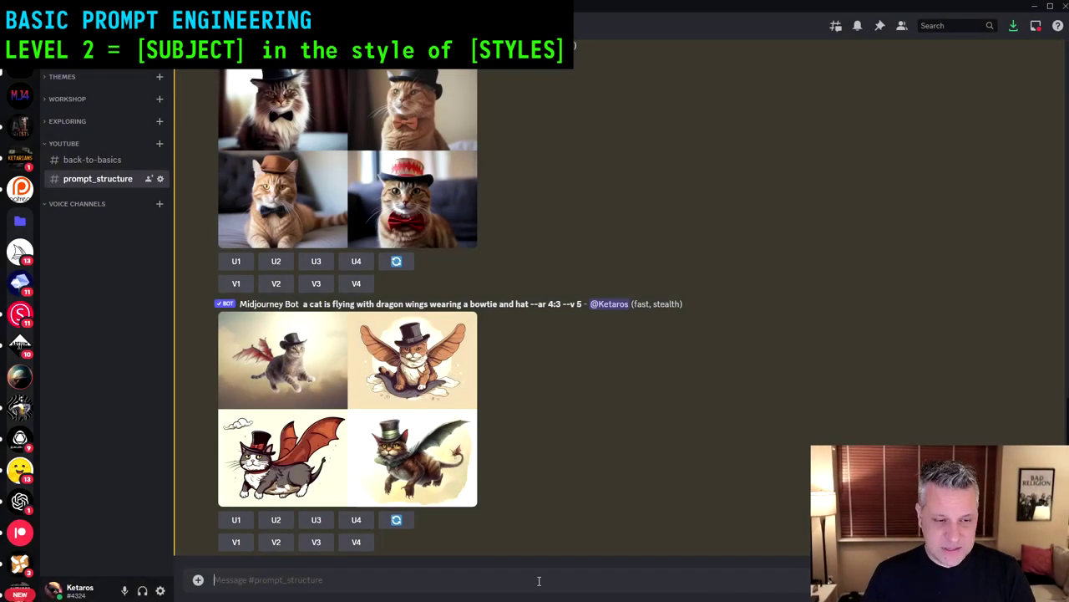
- Generate images of a cat in the style of oil painting and of watercolor with --ar 3:2 --v 5, and review the resulting grids
text(/imagine prompt: a cat in the style of oil painting --ar 3:2 --v 5)
key(Return)
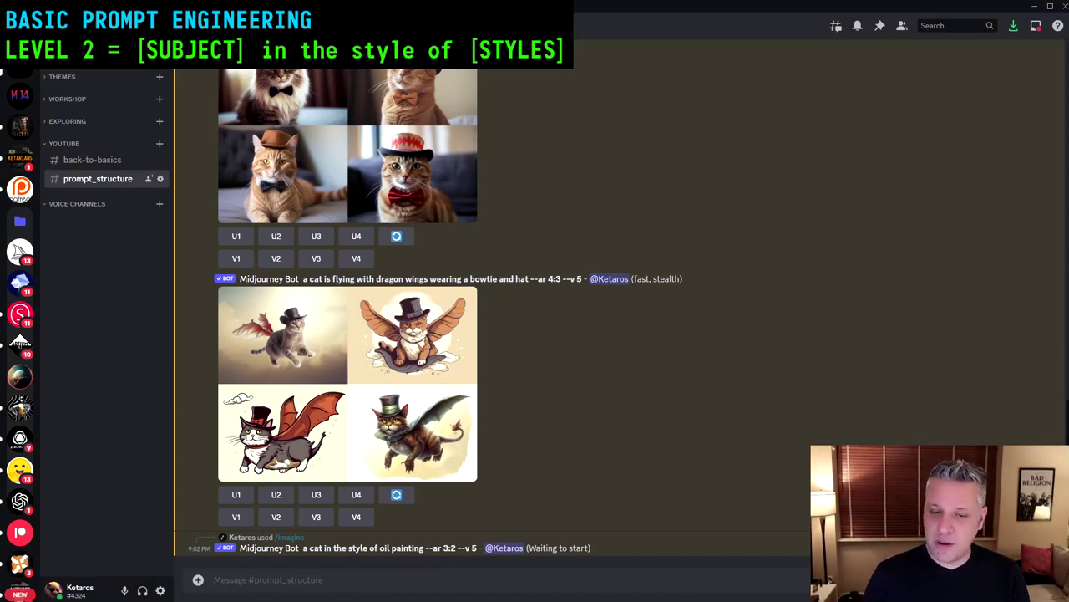
text(/imagine prompt: a cat in the style of watercolor --ar 3:2 --v 5)
key(Return)
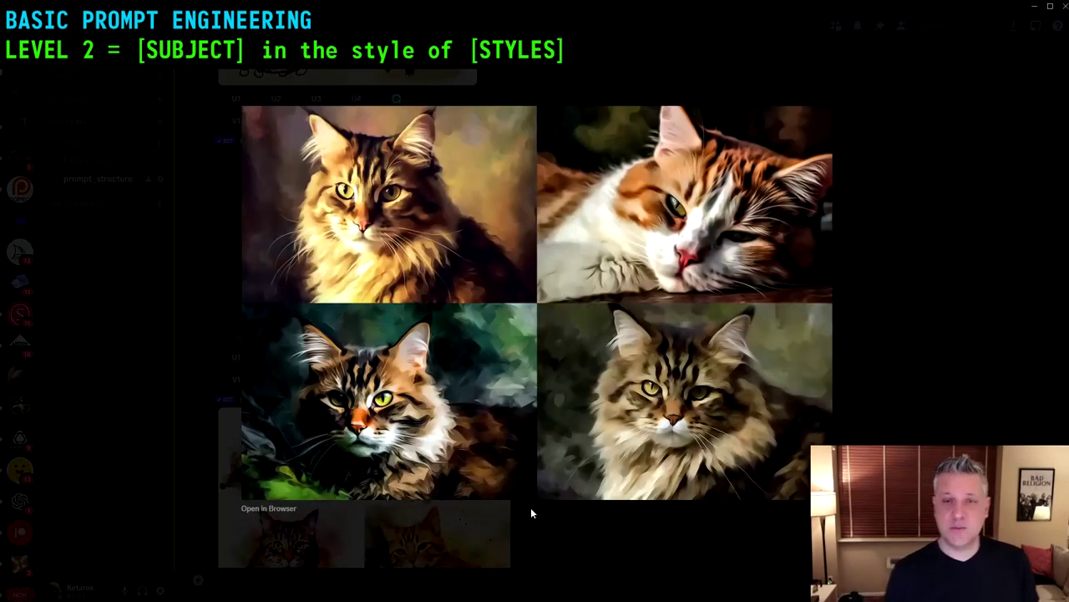
click(611, 545)
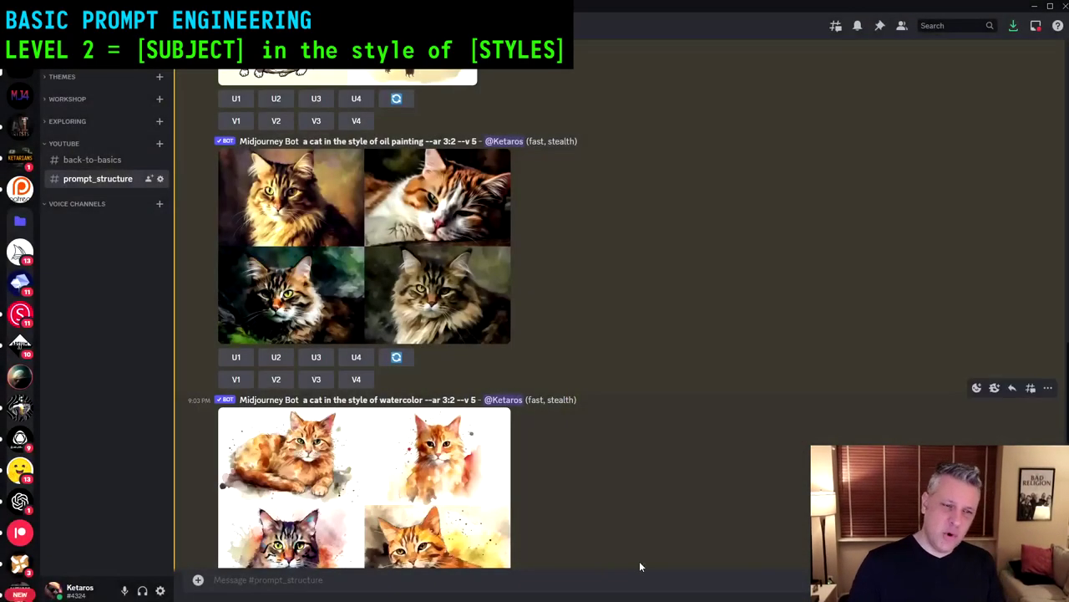
scroll(669, 535, down, 8)
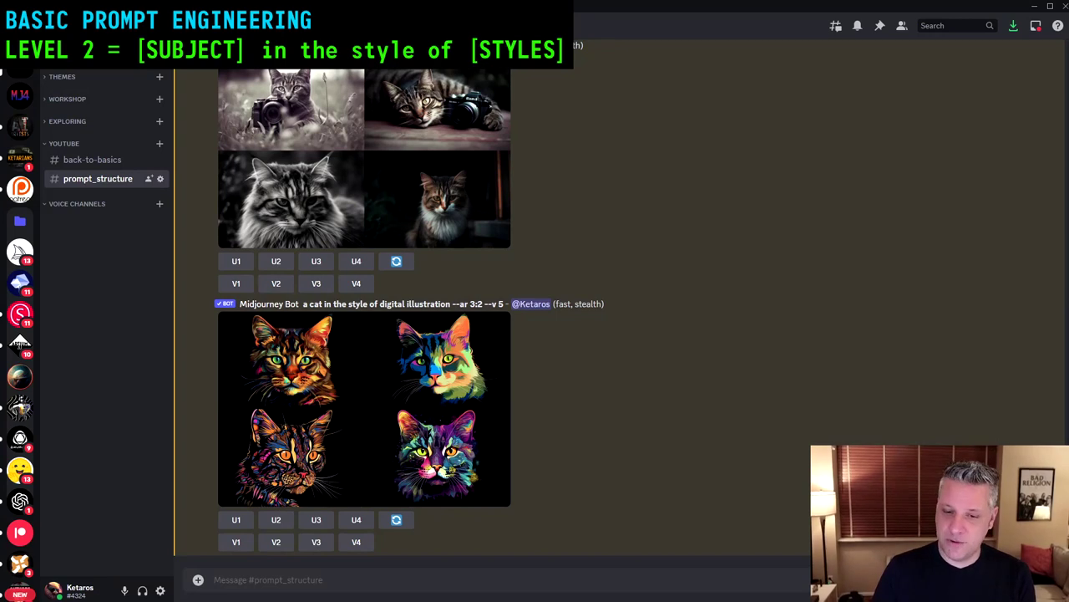
- Submit the permutation prompt "a {cat,dog} in the style of {oil painting,watercolor,photography,digital illustration} --ar 3:2 --v 5", preview its expanded prompts and confirm the batch
text(/imagine prompt: a {cat,dog} in the style of {oil painting,watercolor,photography,digital illustration} --ar 3:2 --v 5)
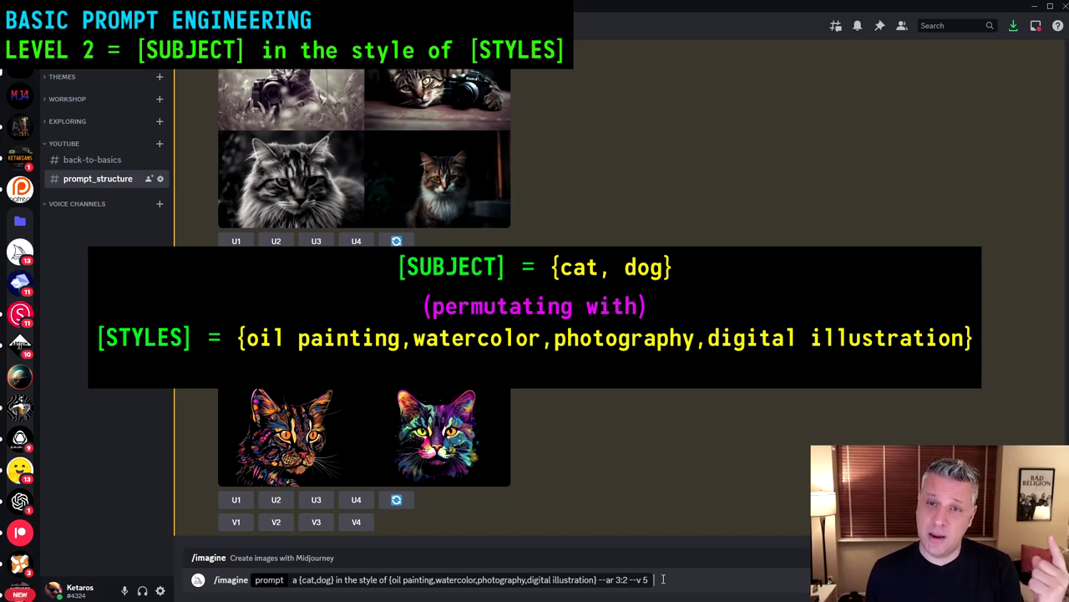
click(662, 579)
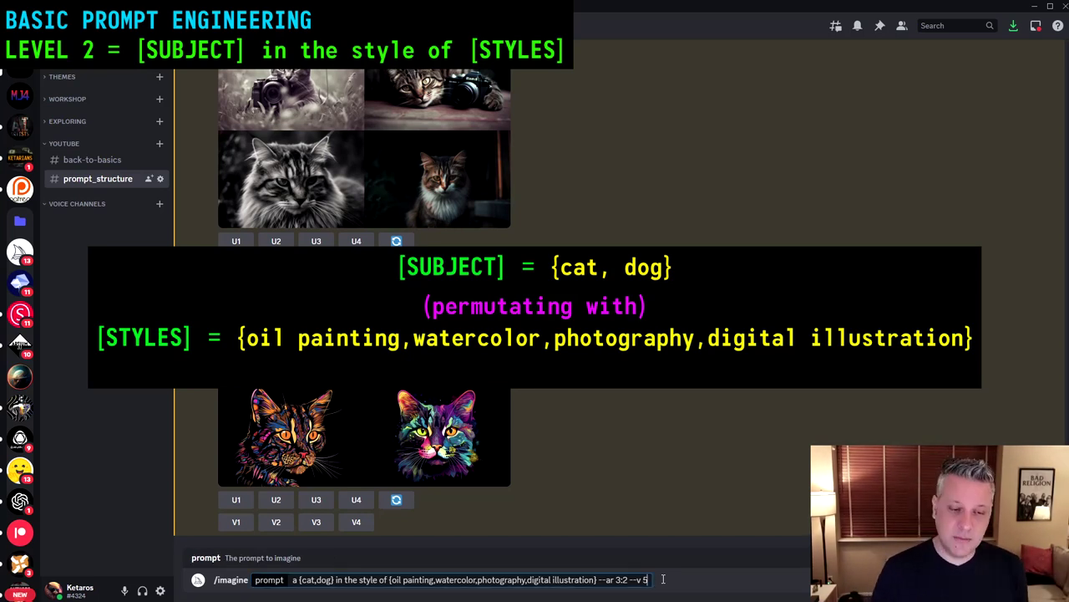
key(Return)
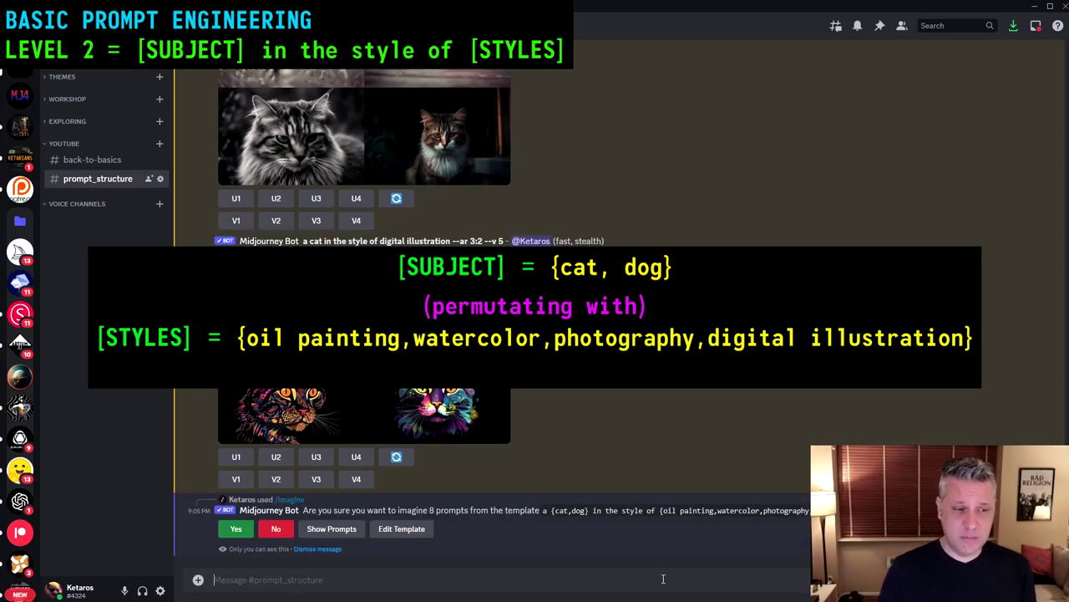
click(331, 528)
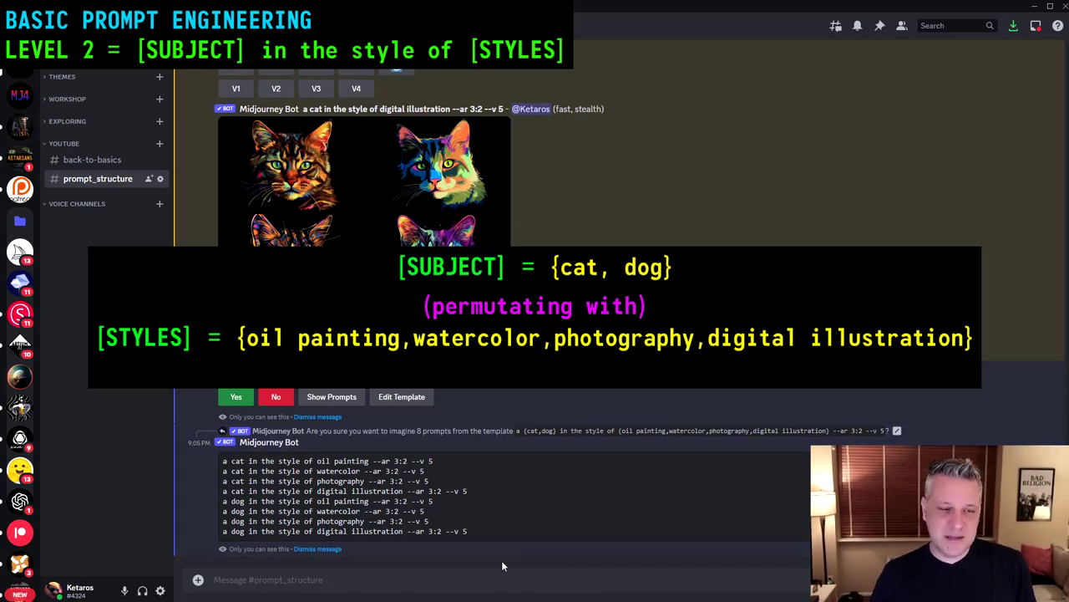
click(235, 400)
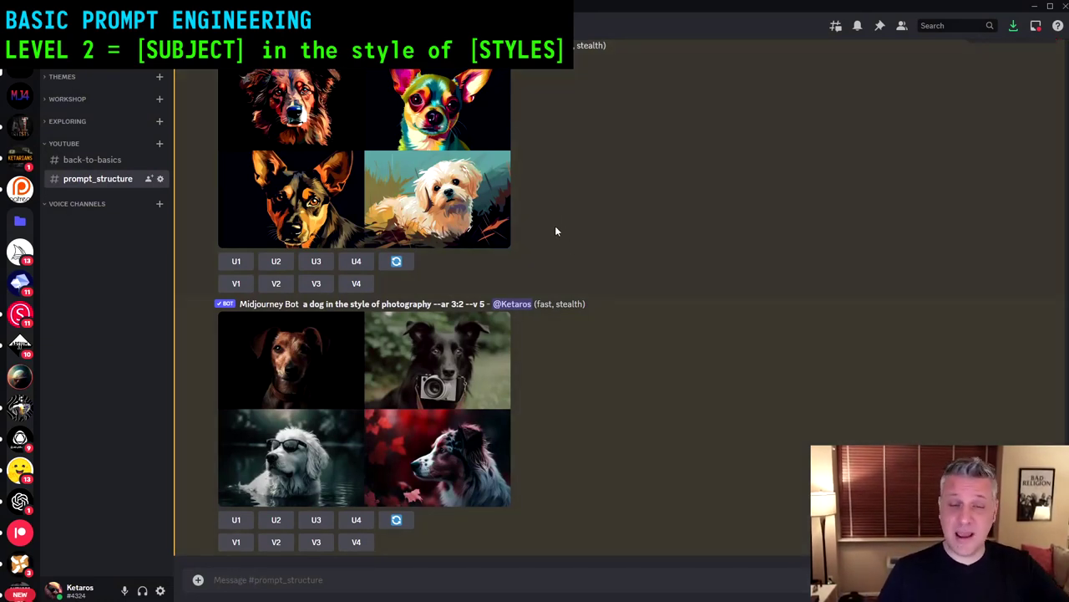
- Look through the generated cat and dog image grids to compare the different styles
scroll(582, 226, up, 15)
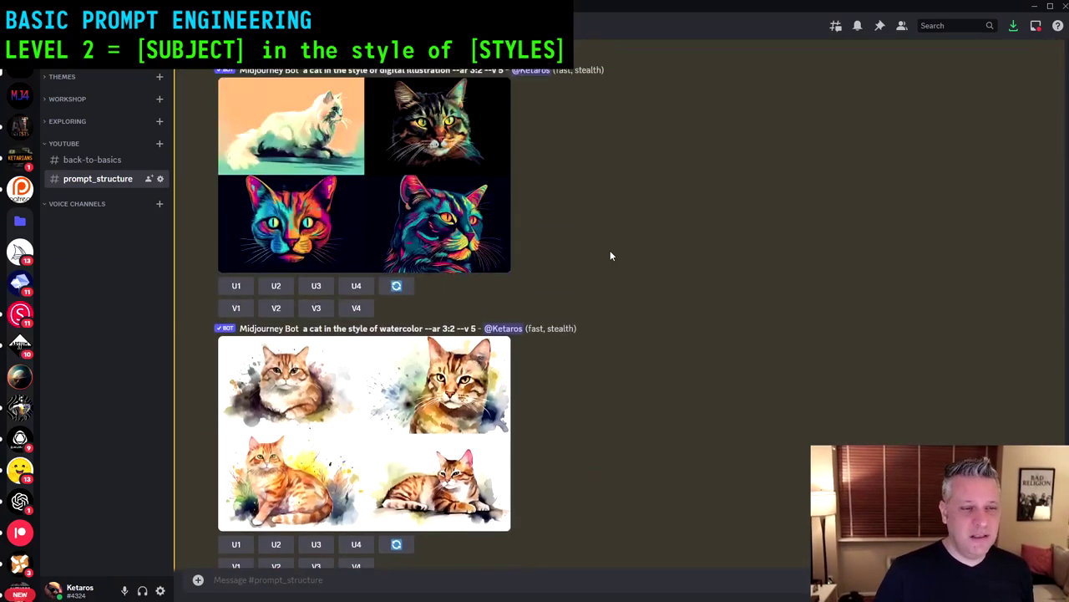
scroll(611, 244, up, 10)
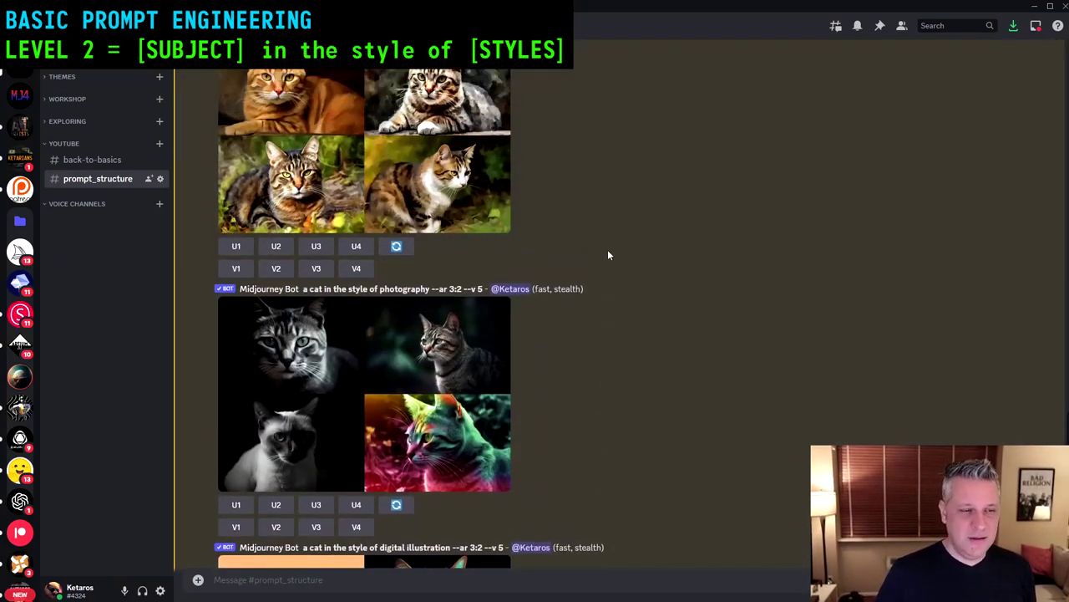
scroll(611, 248, up, 8)
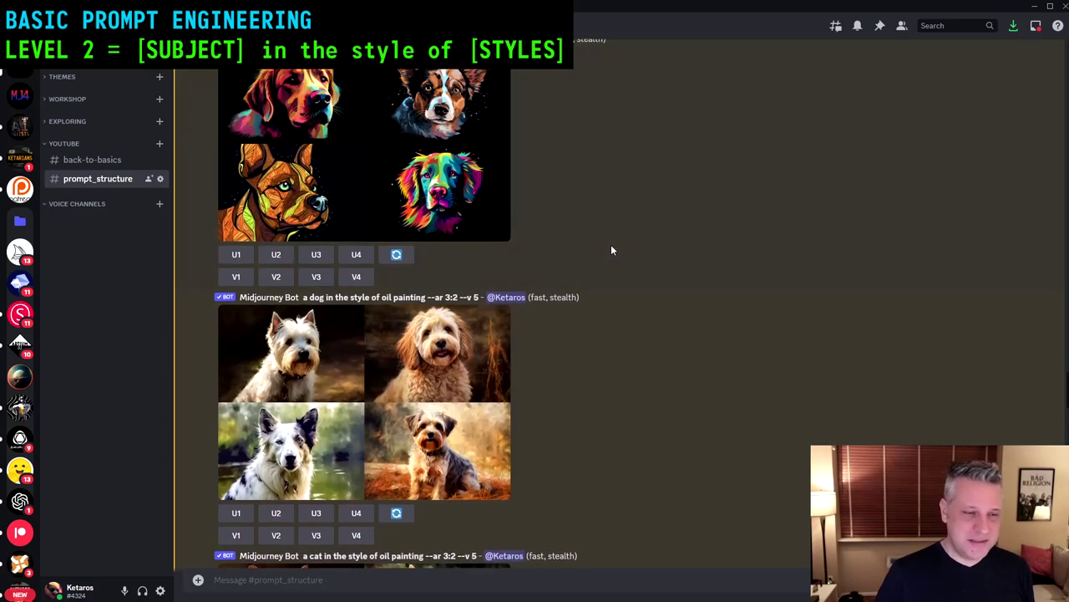
scroll(611, 249, up, 10)
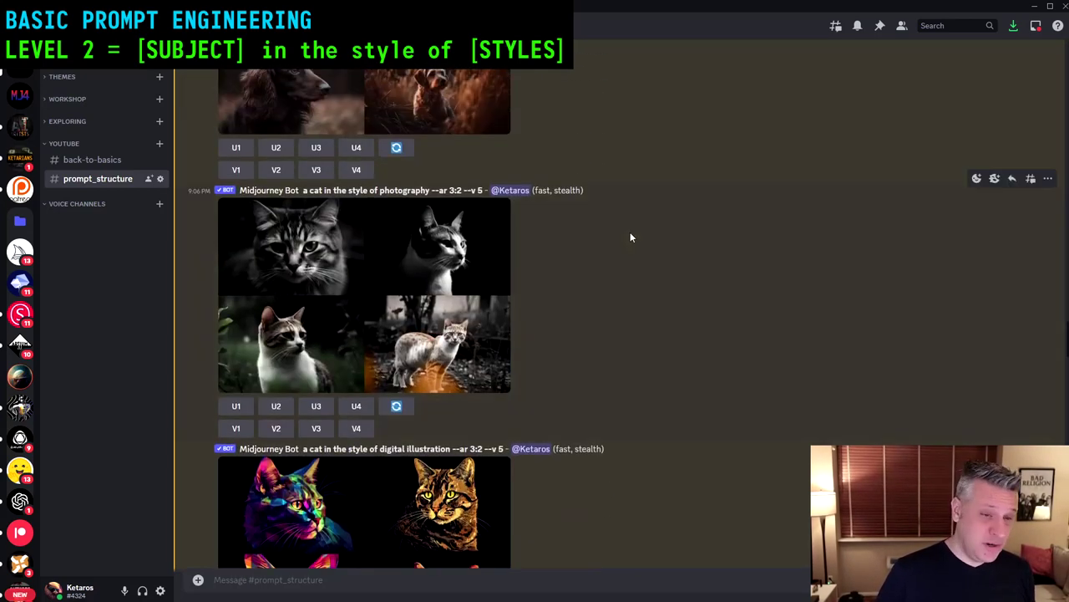
- Generate images from the prompt "a persian cat in the style of E.H. Shepard --v 5" and view the resulting grid
scroll(595, 264, down, 6)
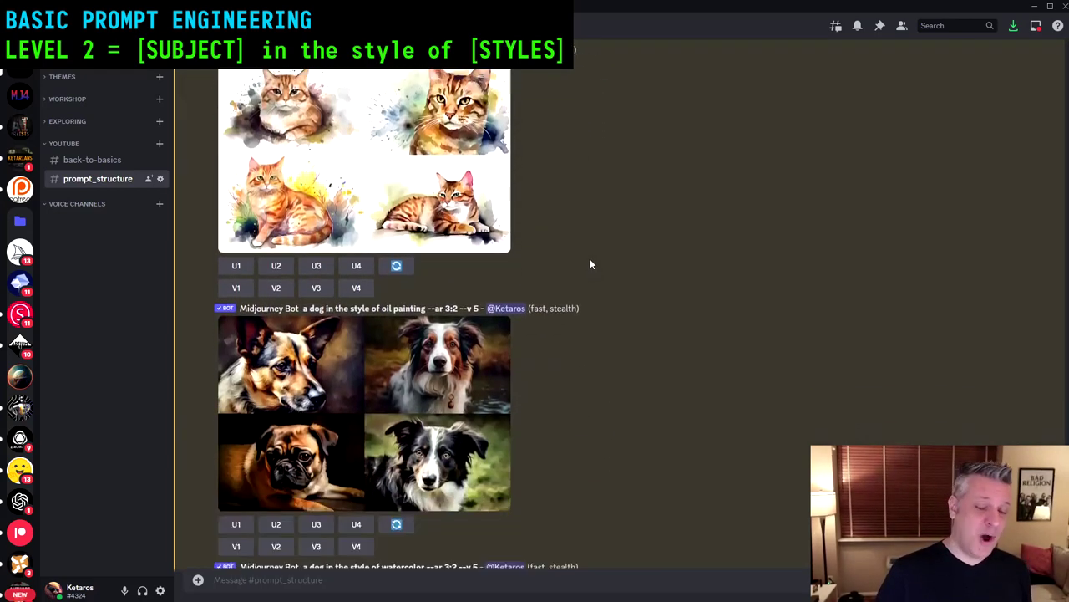
scroll(577, 248, down, 6)
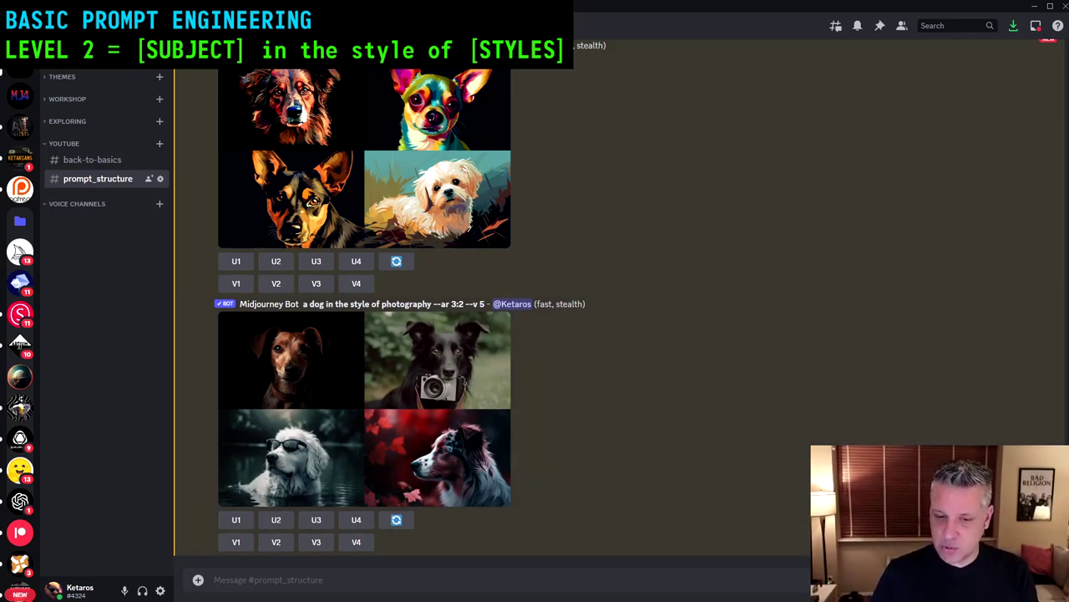
click(504, 585)
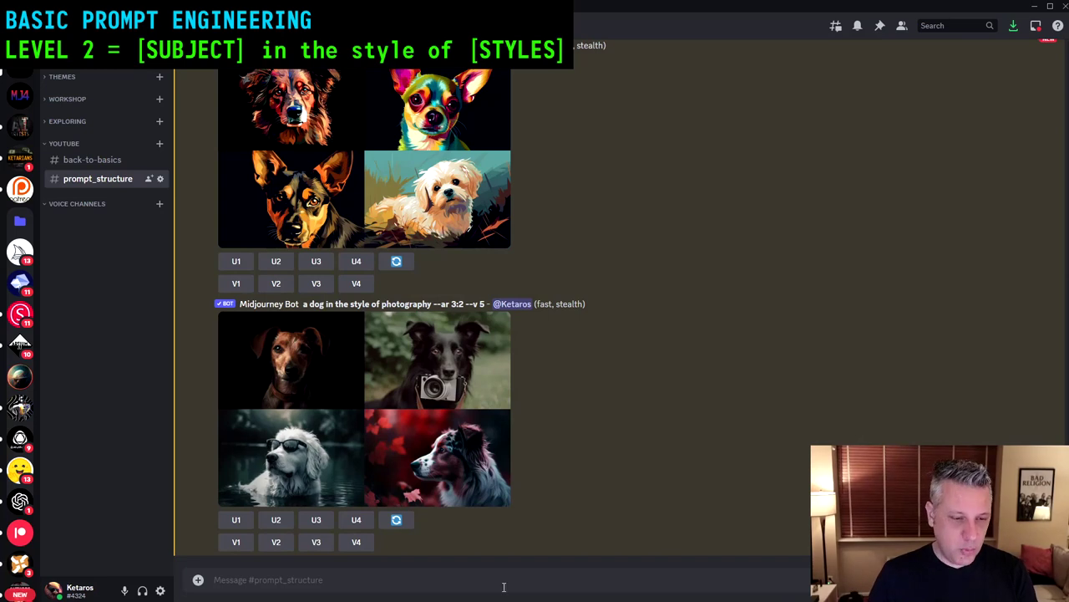
text(/imagine prompt a persian cat in the style of E.H. Shepard --v 5)
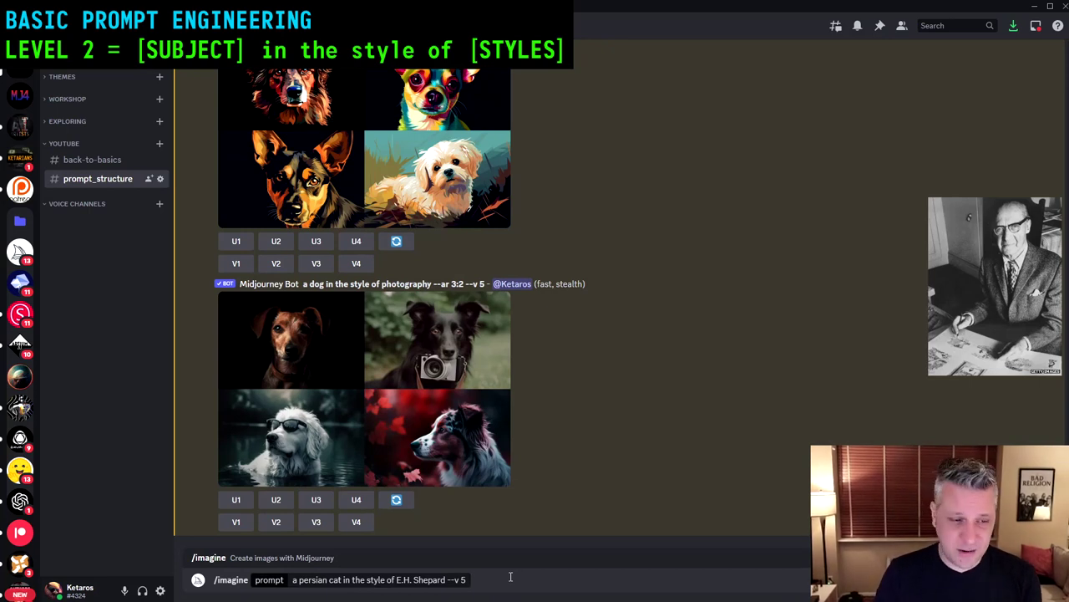
key(Return)
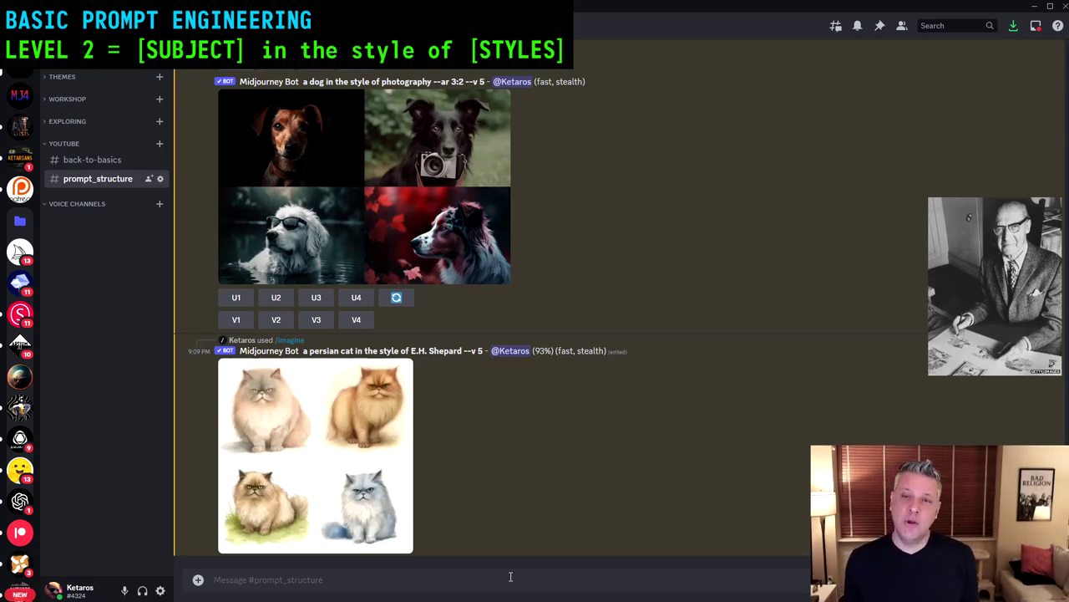
click(372, 377)
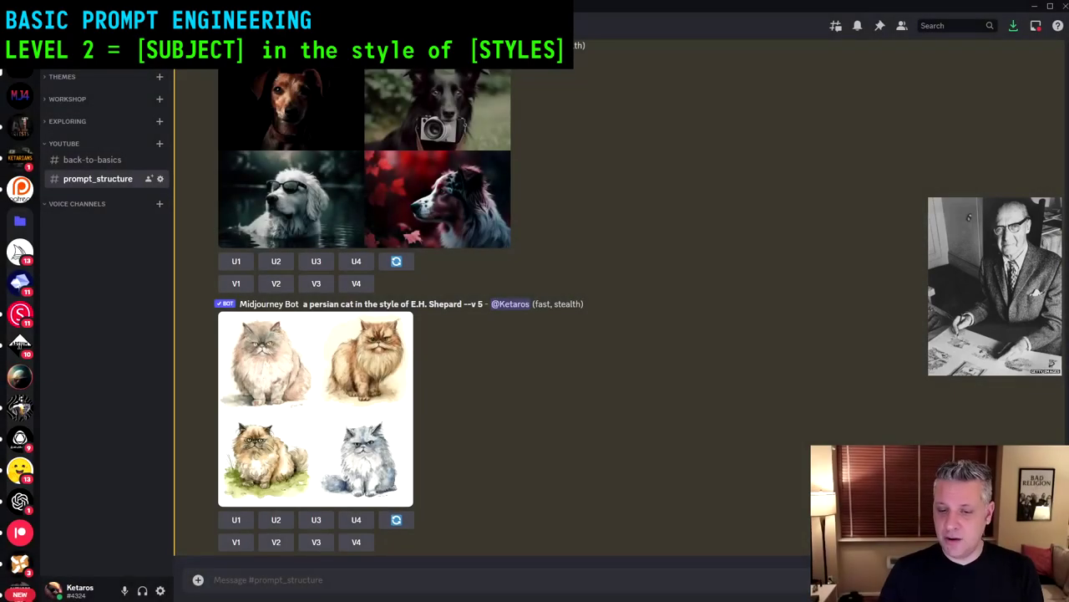
- Generate images from "a persian cat in the style of E.H. Shepard and Peter Robert Keil --v 5" and view the enlarged grid
text(/imagine prompt: a persian cat in the style of E.H. Shepard and Peter Robert Keil --v 5)
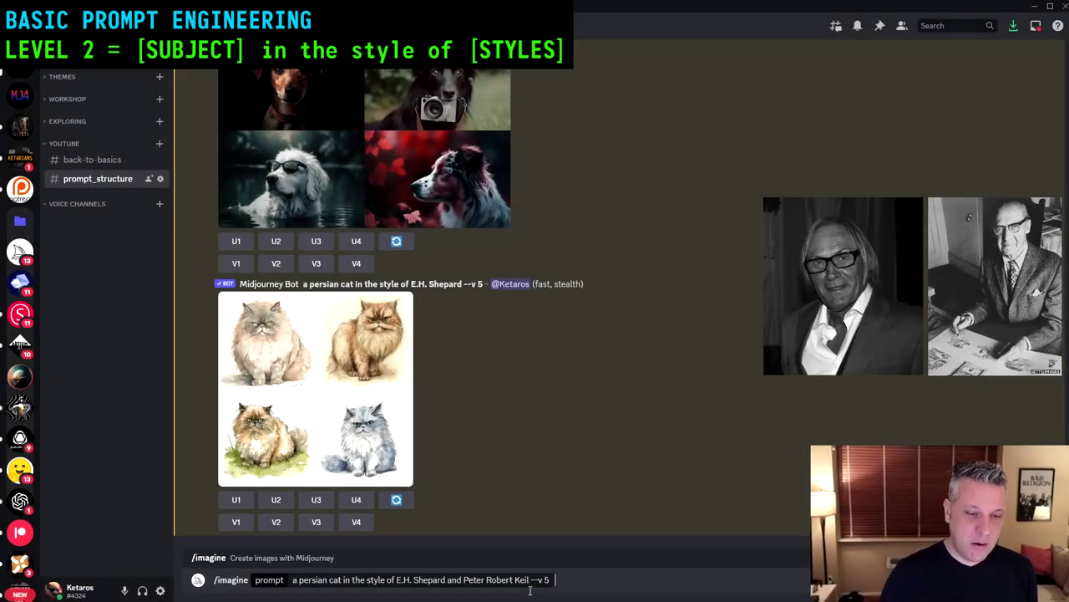
key(Return)
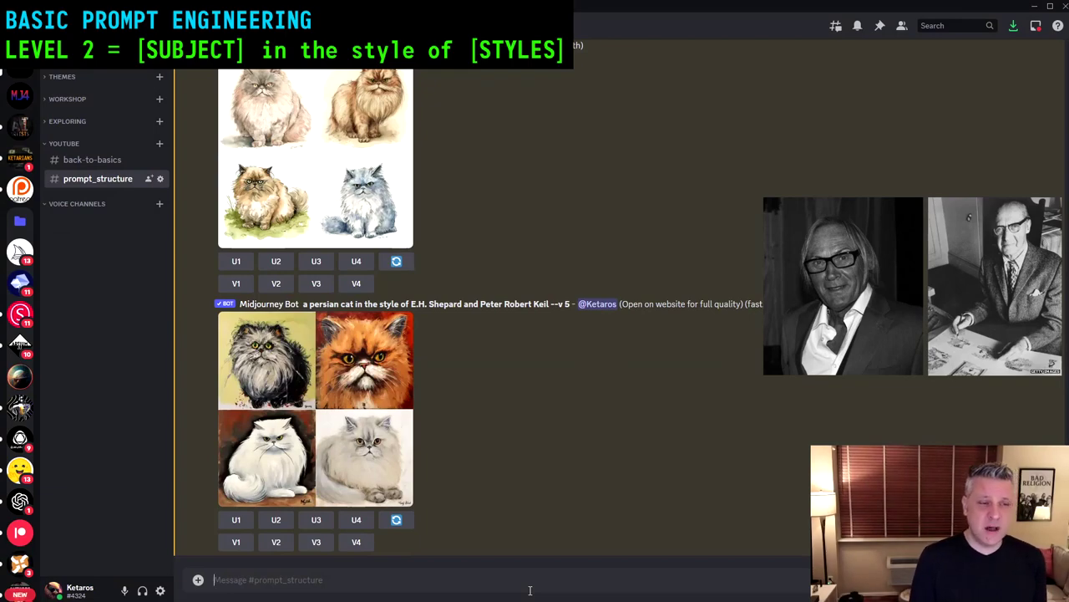
click(317, 407)
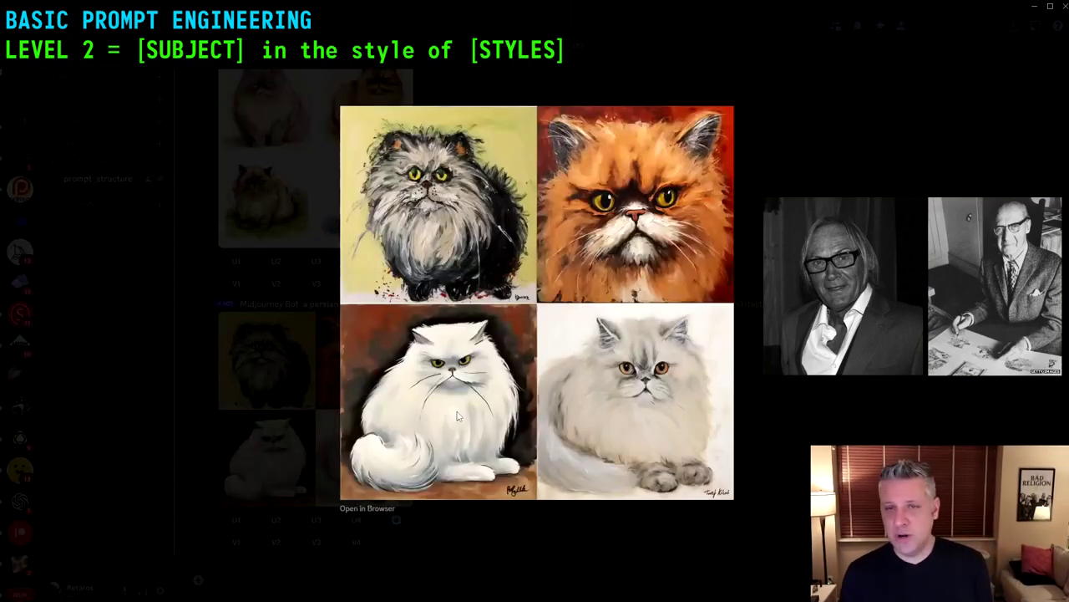
click(847, 303)
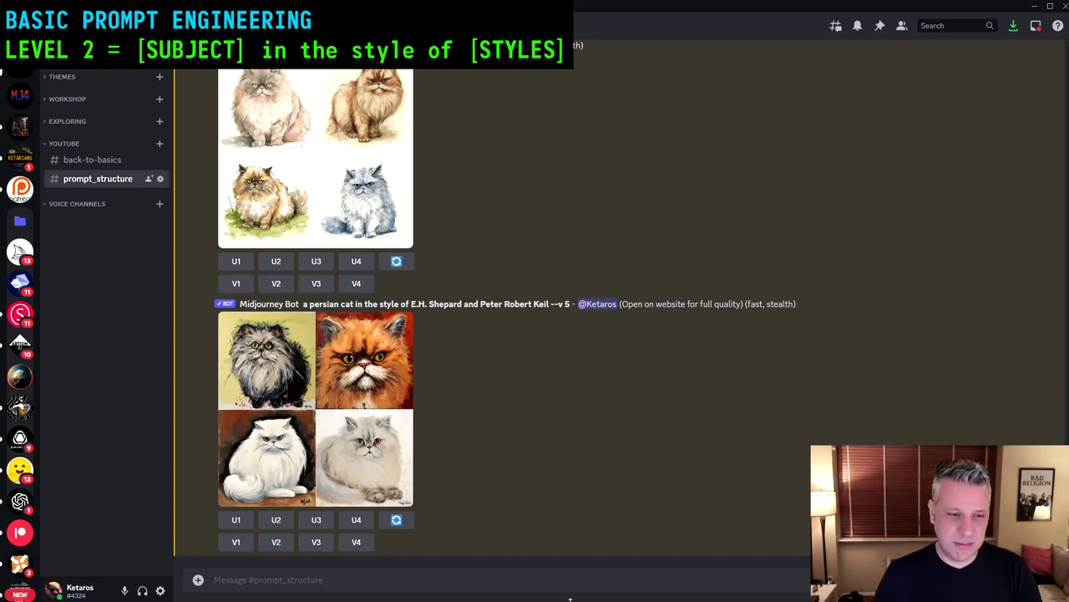
- Generate images from "a persian cat in the style of Peter Robert Keil, E.H. Shepard --v 5" and compare them with the previous grid
text(a persian cat in the style of Peter Robert Keil, E.H. Shepard --v 5)
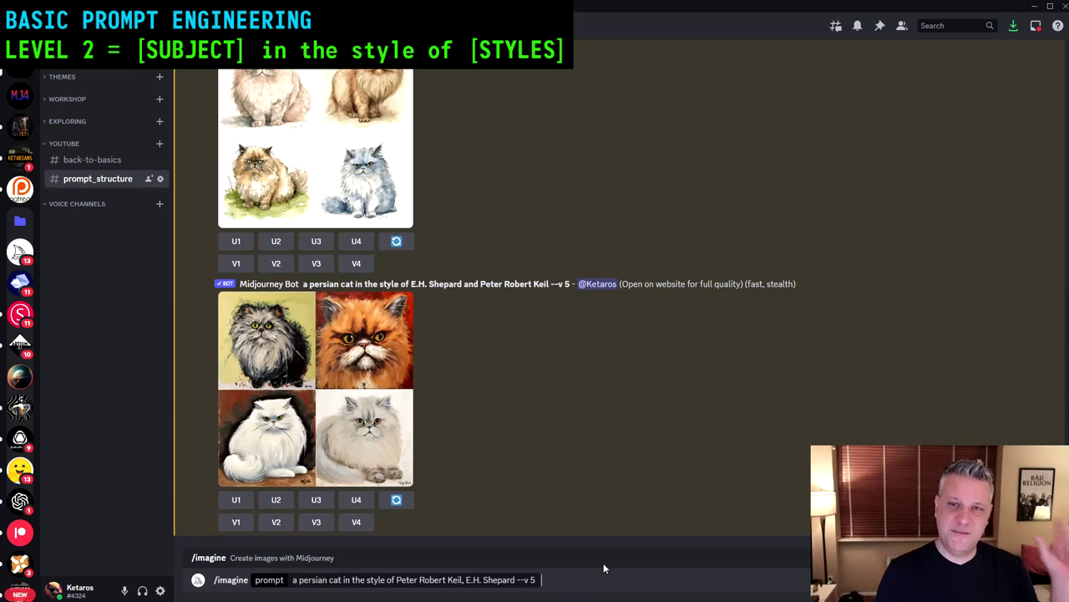
key(Return)
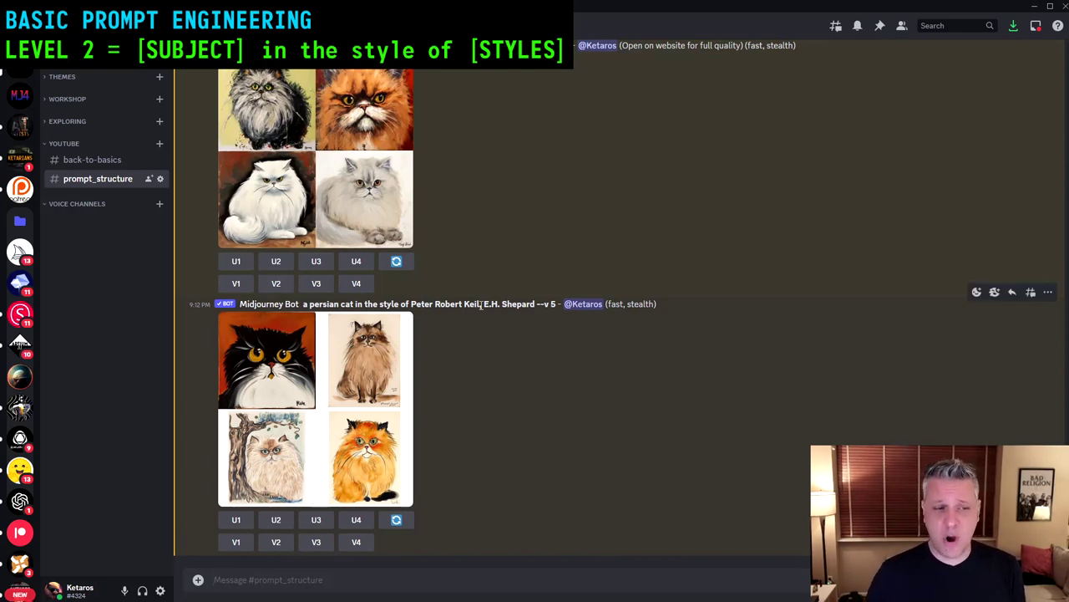
scroll(585, 213, up, 3)
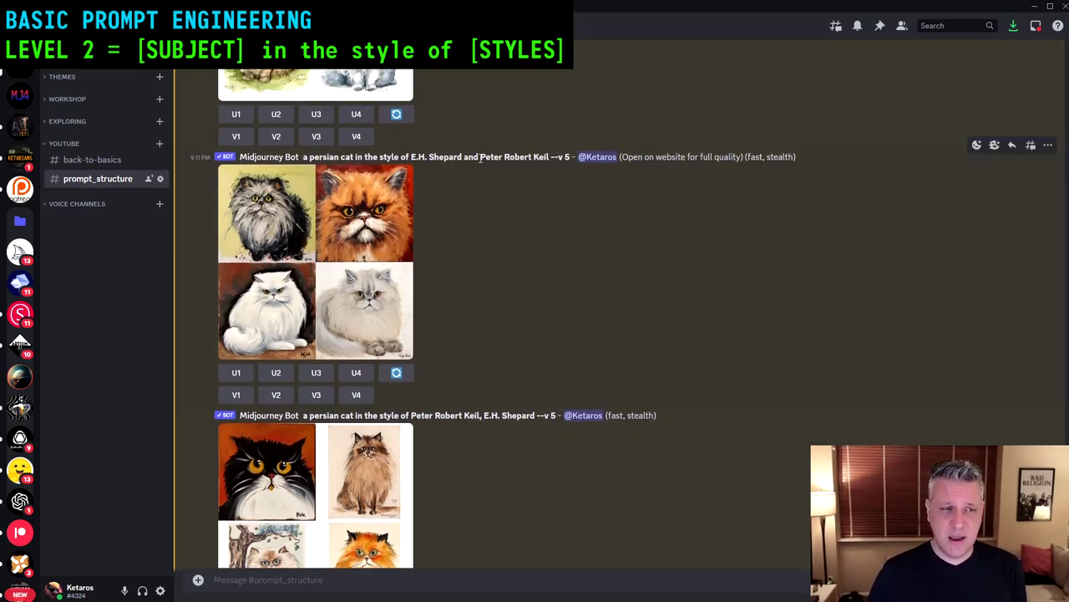
scroll(499, 455, down, 3)
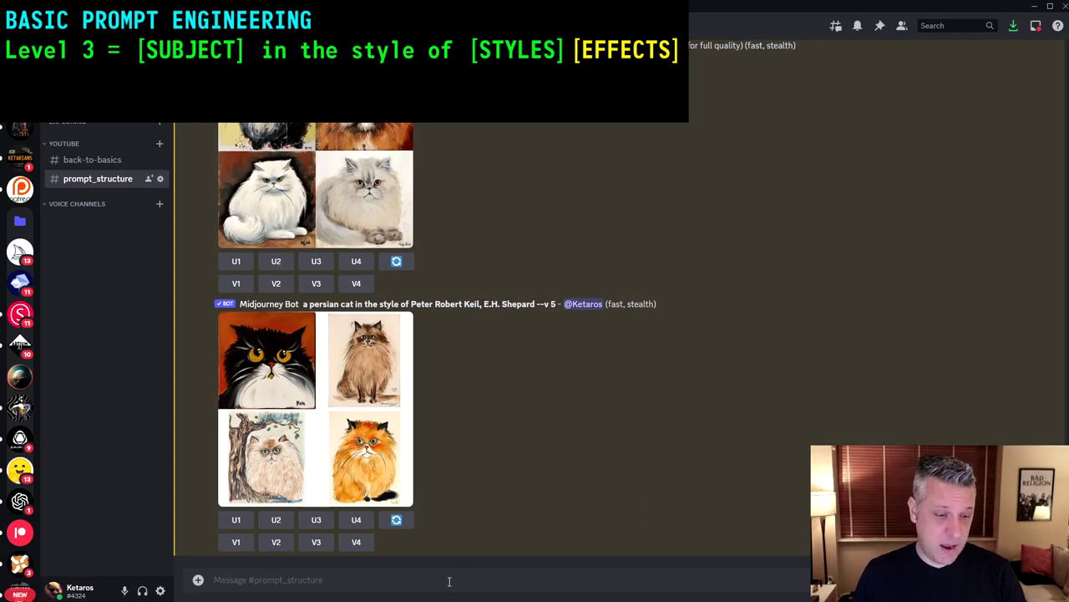
- Submit the permutation prompt "a cat in the style of oil painting, {colorful, textured, think paint, shinny/gloss} --ar 3:2 --v 5" and confirm the batch
text(/imagine prompt a cat in the style of oil painting, {colorful, textured, think paint, shinny/gloss} --ar 3:2 --v 5)
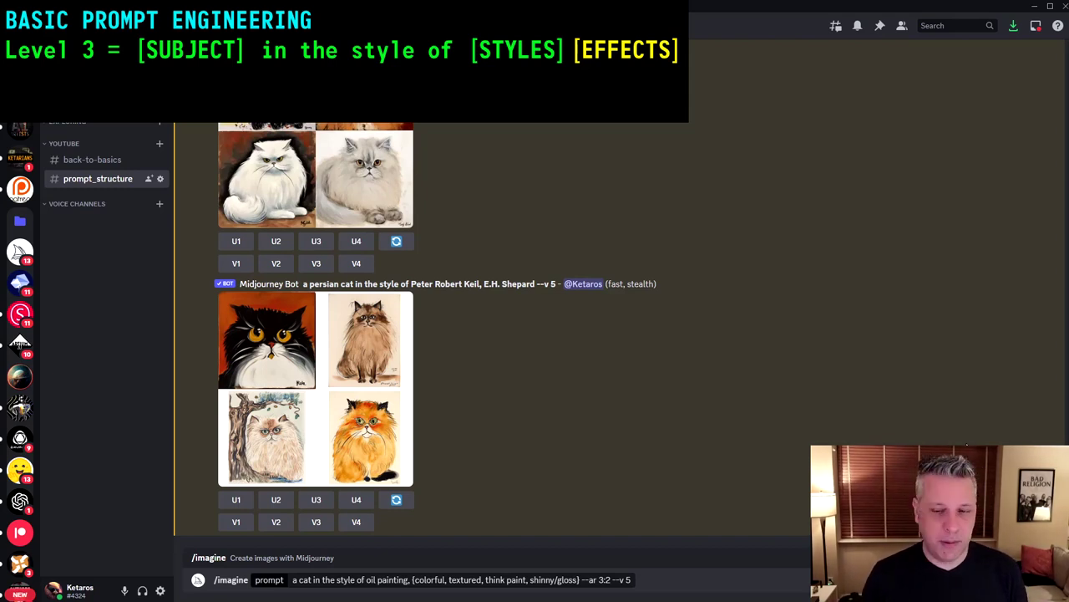
key(Return)
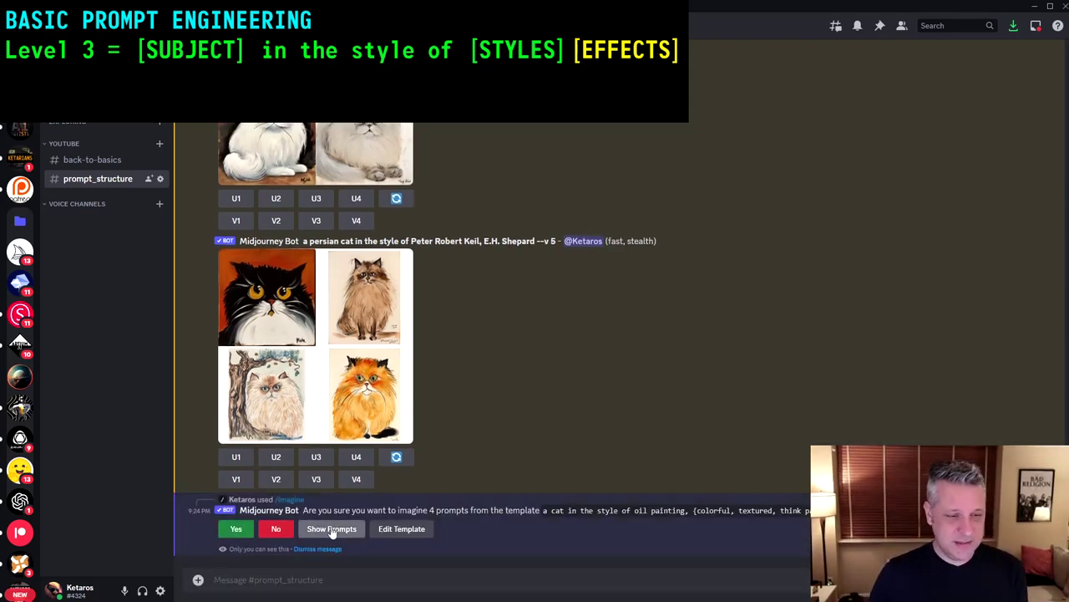
click(235, 532)
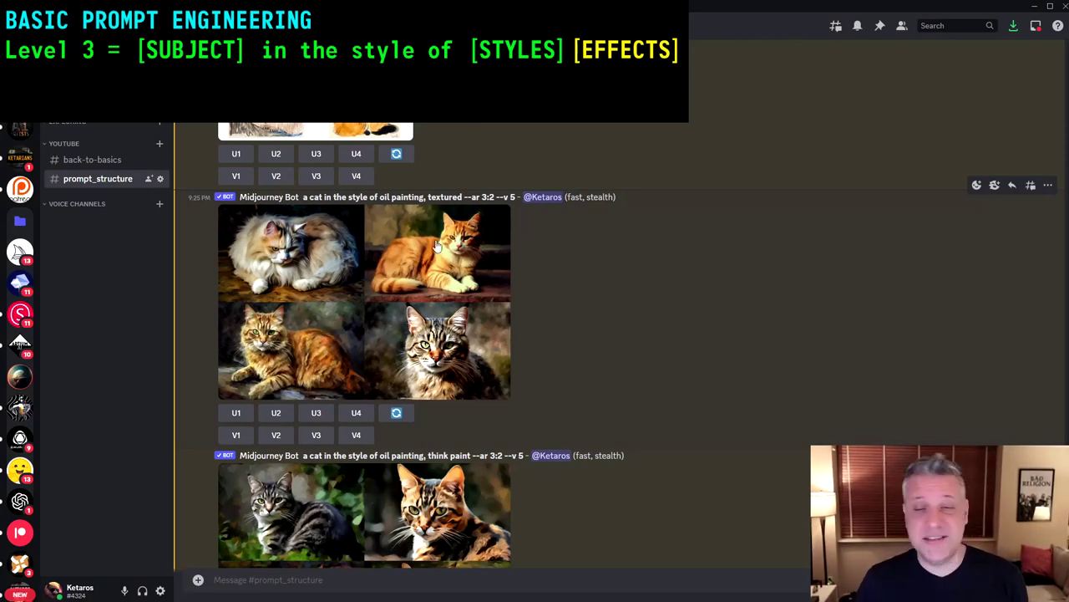
- View the enlarged oil painting cat grids for the textured, think paint, colorful and shinny/gloss effects
click(422, 264)
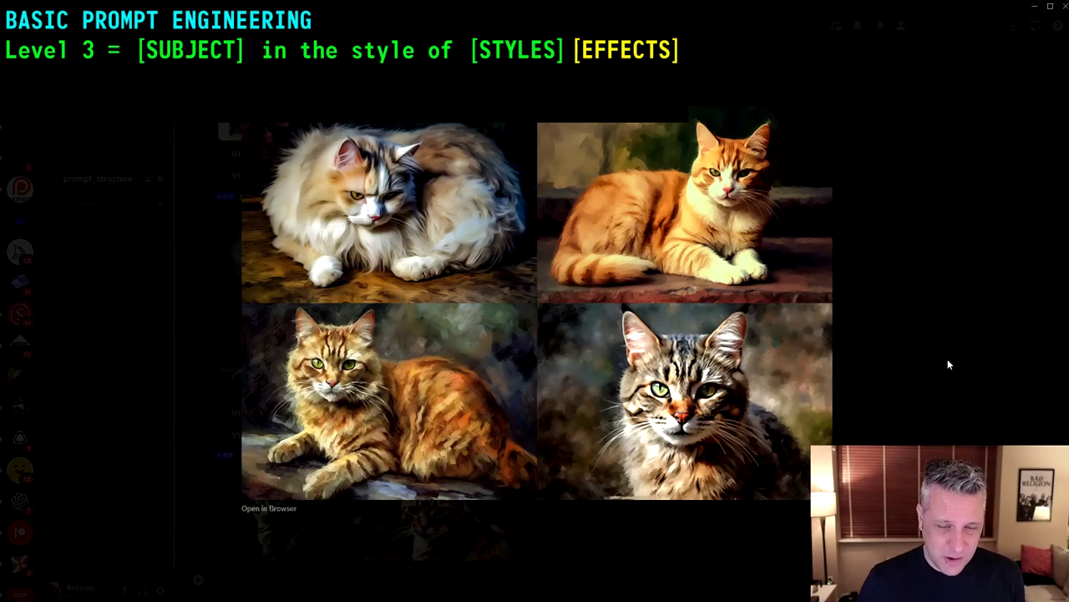
click(892, 334)
scroll(651, 318, down, 3)
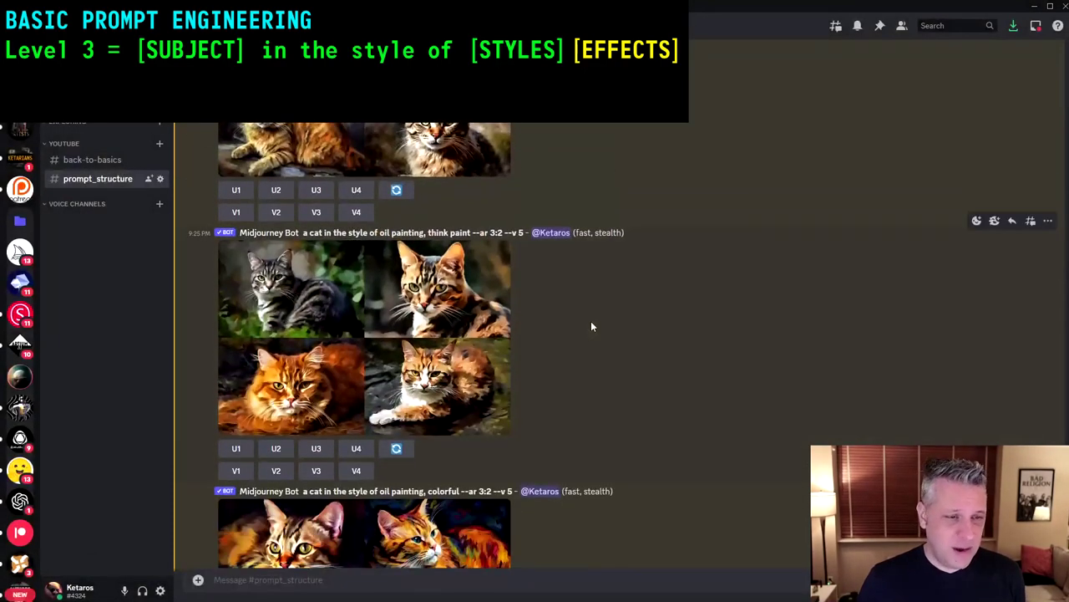
click(401, 315)
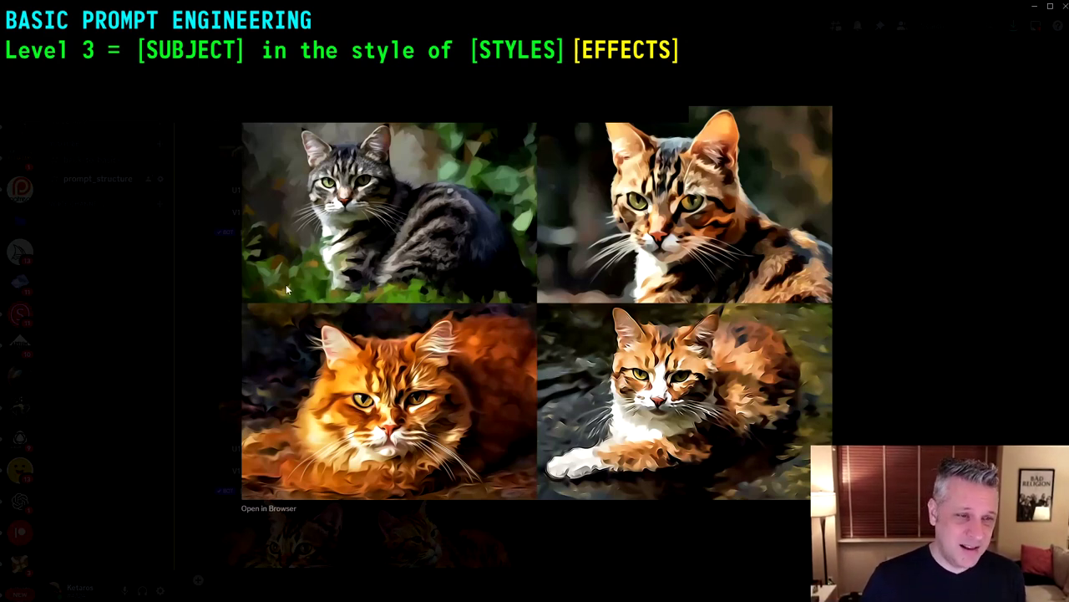
click(698, 533)
scroll(609, 408, down, 3)
click(493, 351)
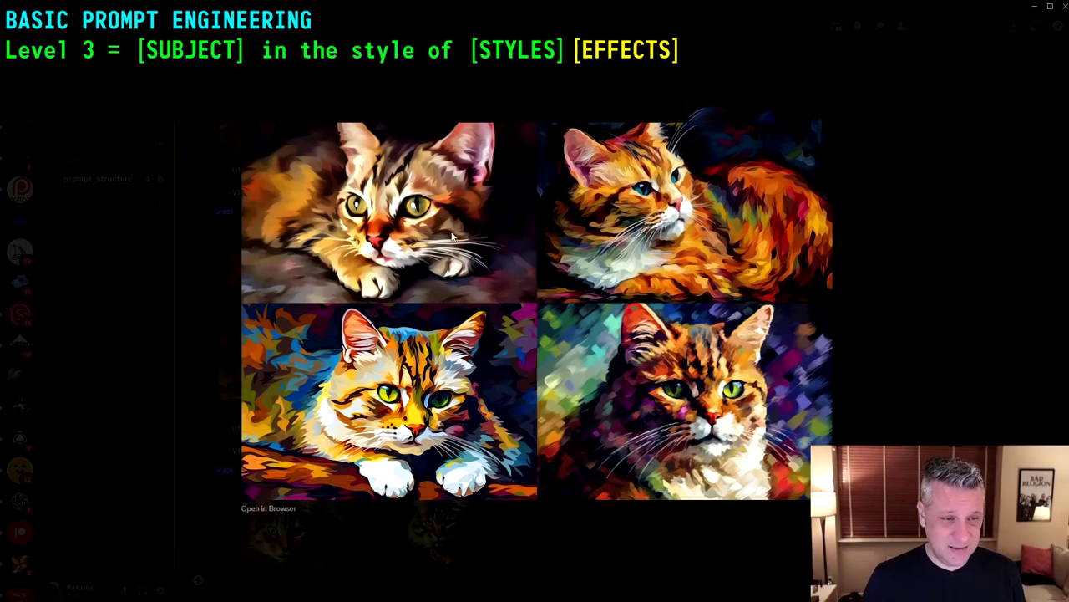
click(845, 458)
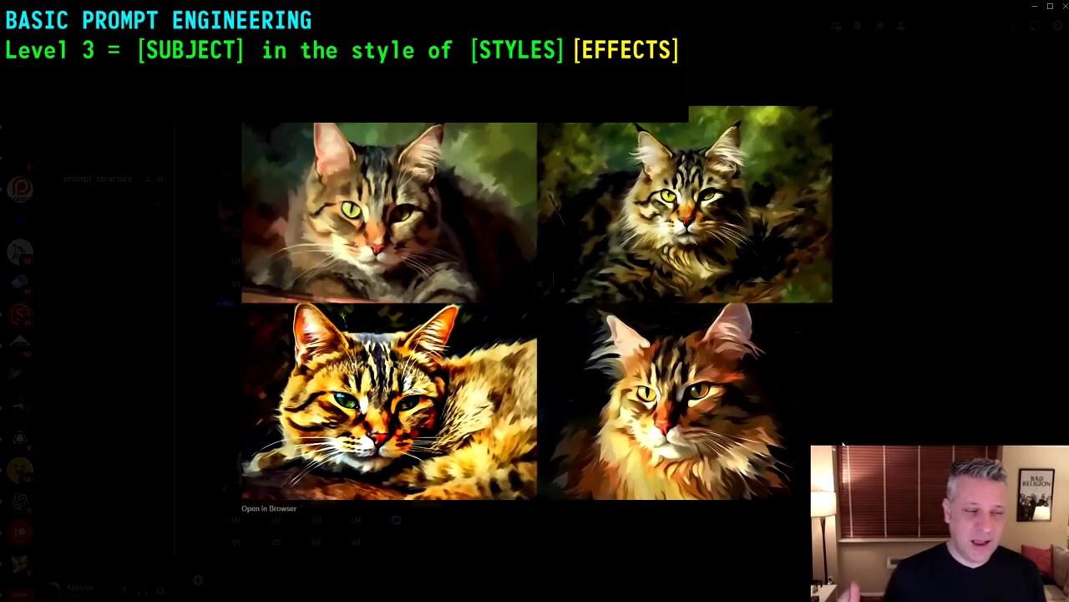
click(995, 310)
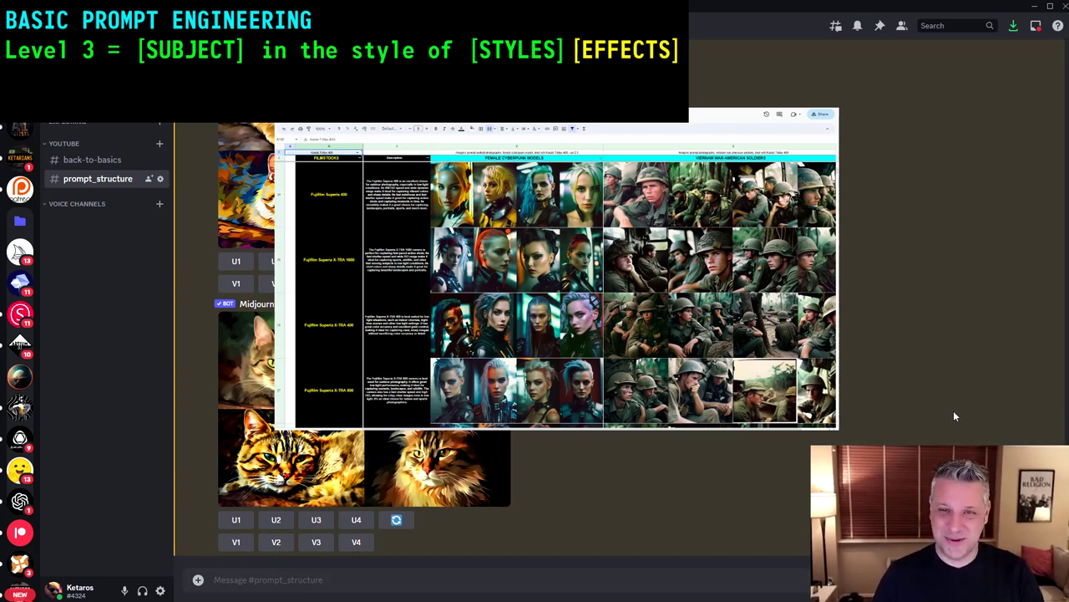
- Submit and confirm the prompt "a cat in the style of photography, {Agfa Ultra 100, Fujifilm Velvia 50, Ilford HP5 Plus, Kodak Gold 20} --ar 3:2 --v 5"
click(520, 579)
text(a cat in the style of photography, {Agfa Ultra 100, Fujifilm Velvia 50, Ilford HP5 Plus, Kodak Gold 20} --ar 3:2 --v 5)
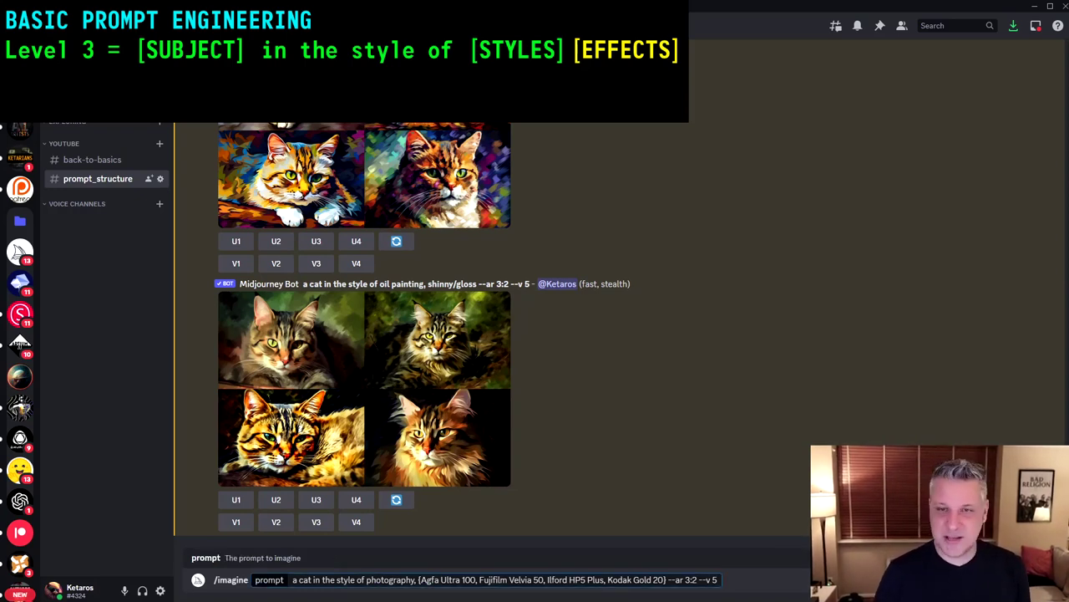
key(Return)
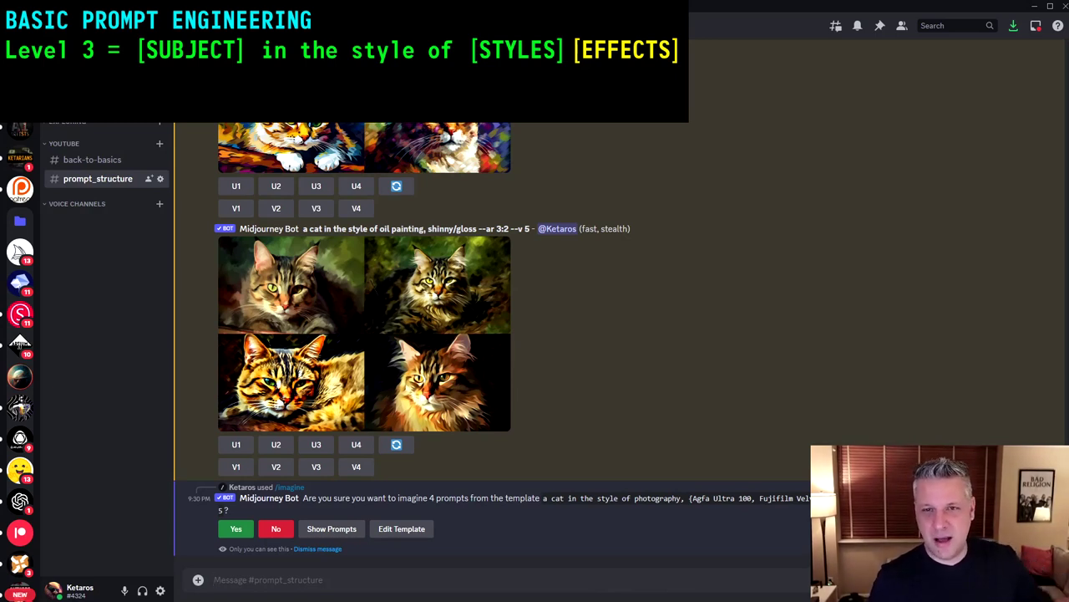
click(235, 530)
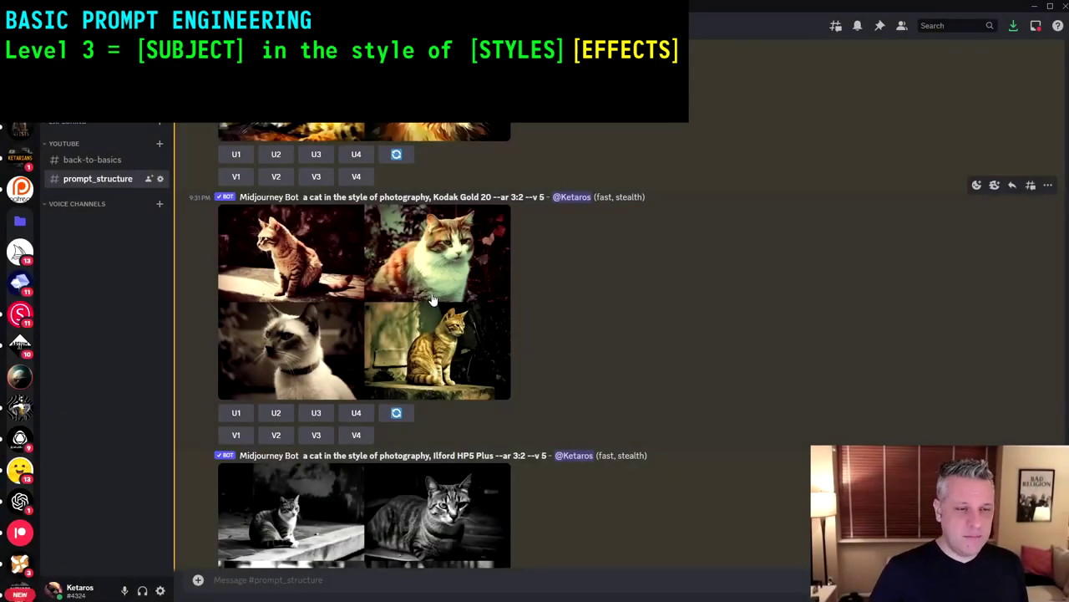
- View and compare the enlarged photography cat grids for Kodak Gold 20, Ilford HP5 Plus, Fujifilm Velvia 50 and Agfa Ultra 100
click(430, 297)
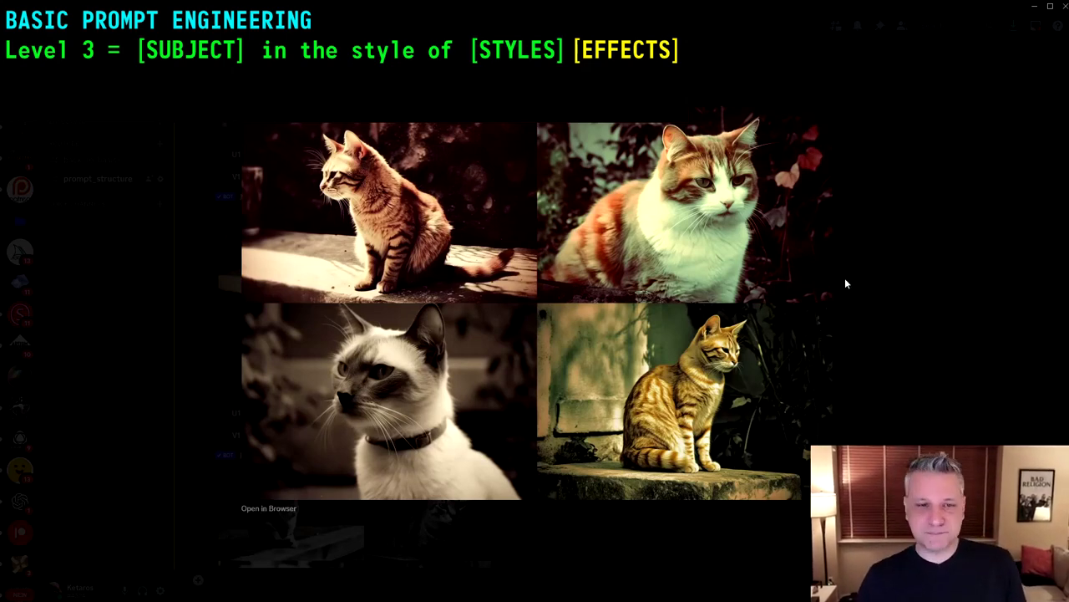
click(859, 282)
scroll(801, 275, down, 5)
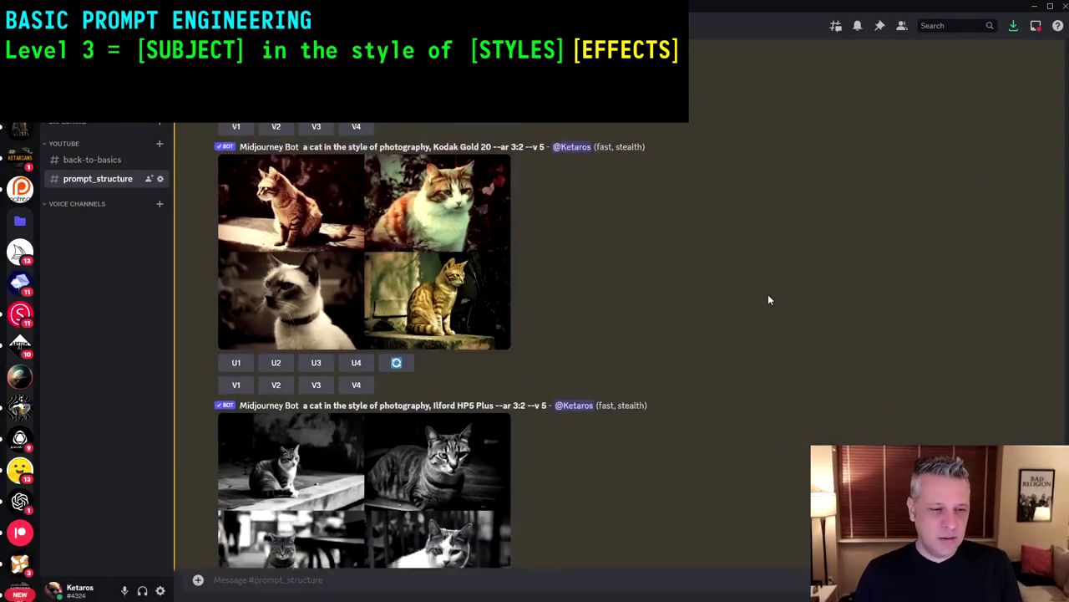
click(436, 230)
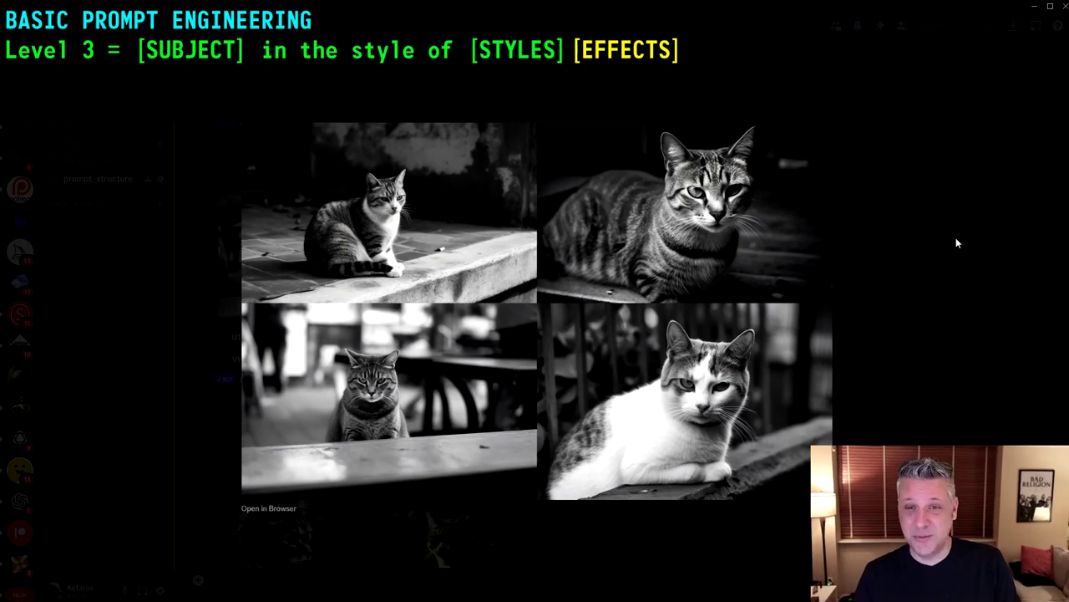
click(955, 236)
click(447, 239)
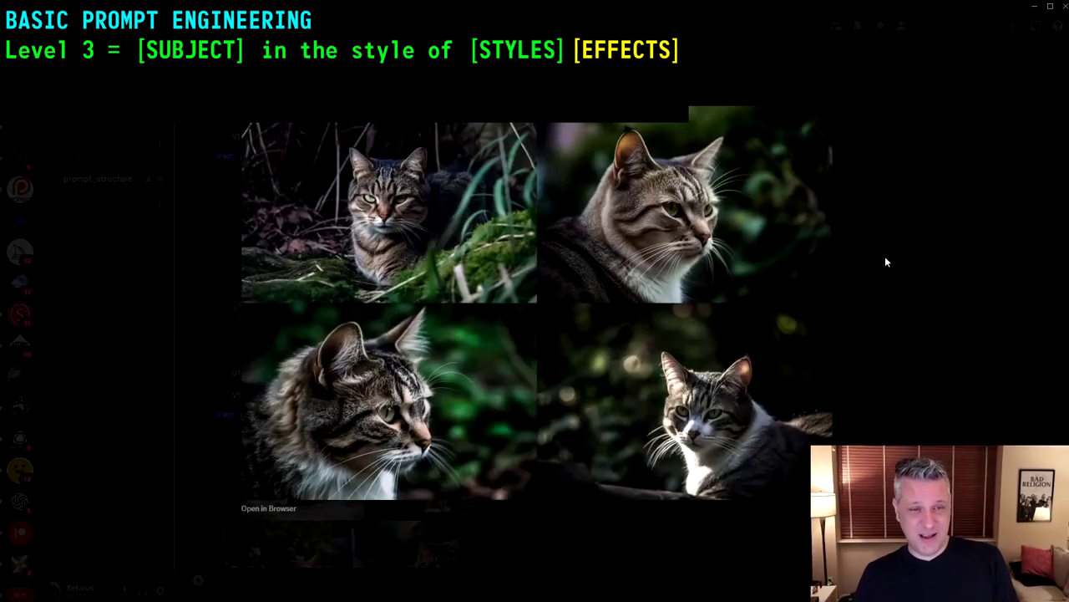
click(885, 256)
click(453, 237)
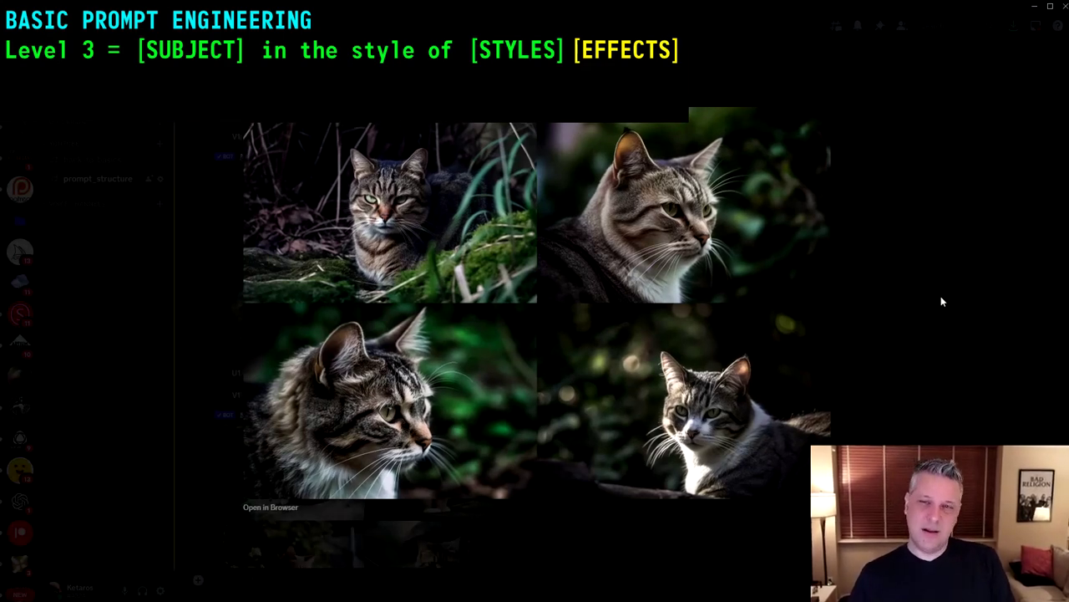
click(941, 301)
scroll(524, 320, down, 2)
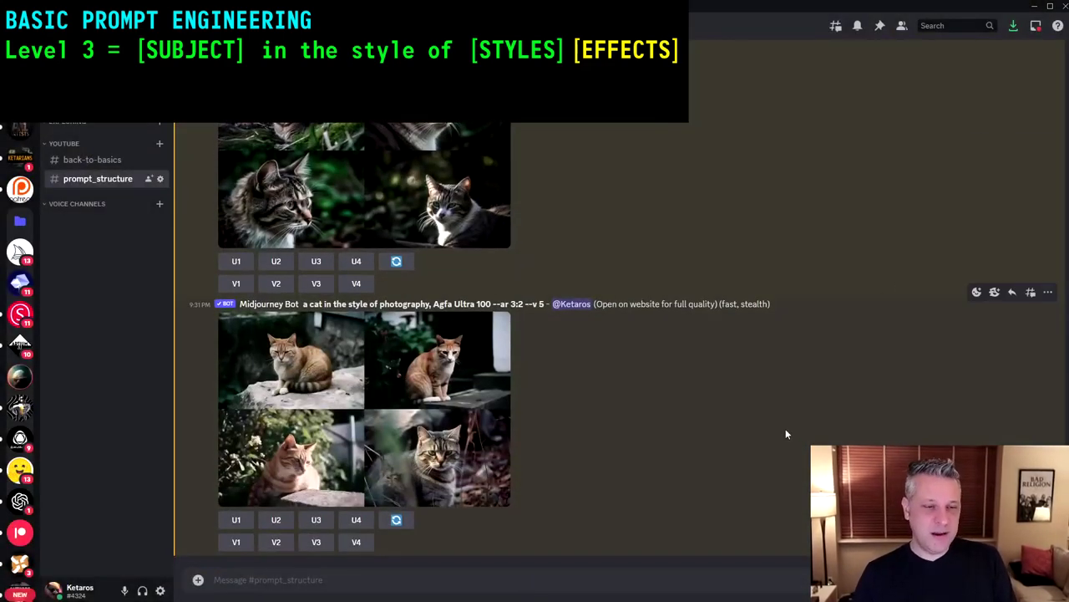
click(406, 391)
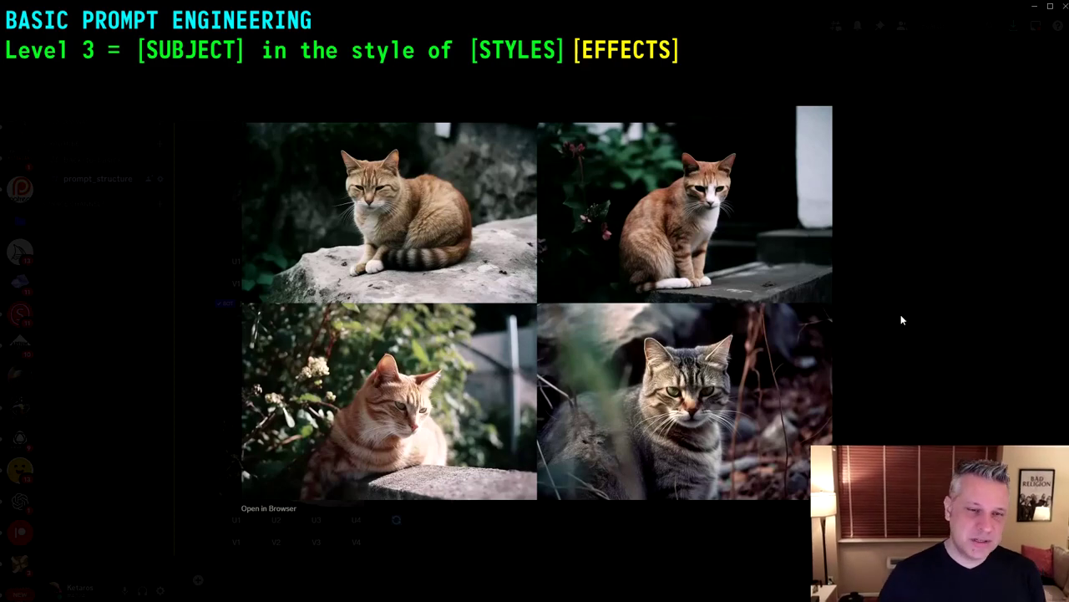
click(901, 320)
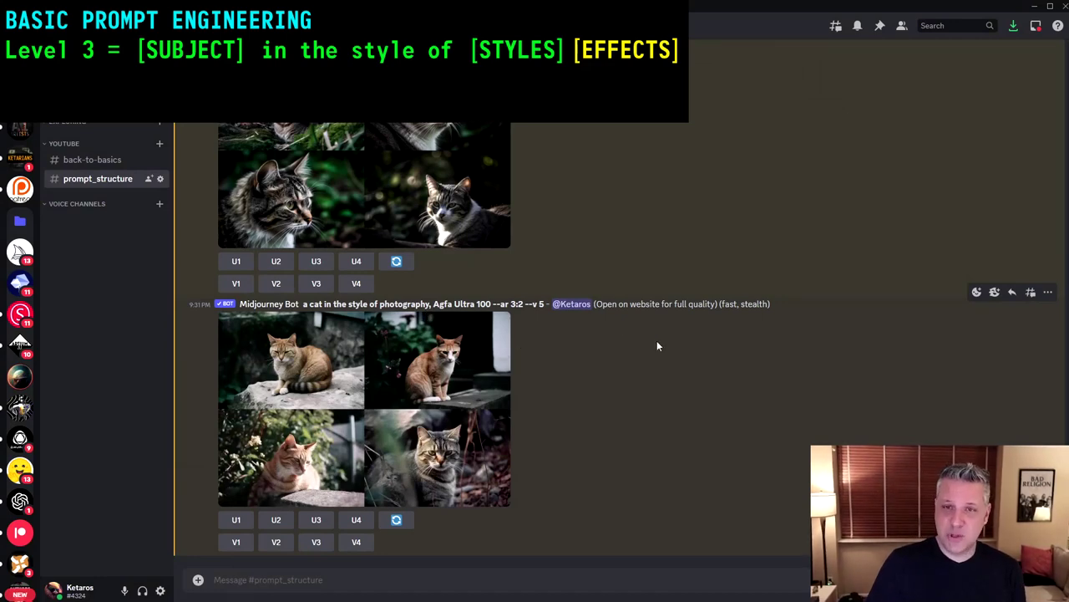
scroll(632, 355, up, 5)
scroll(635, 384, down, 1)
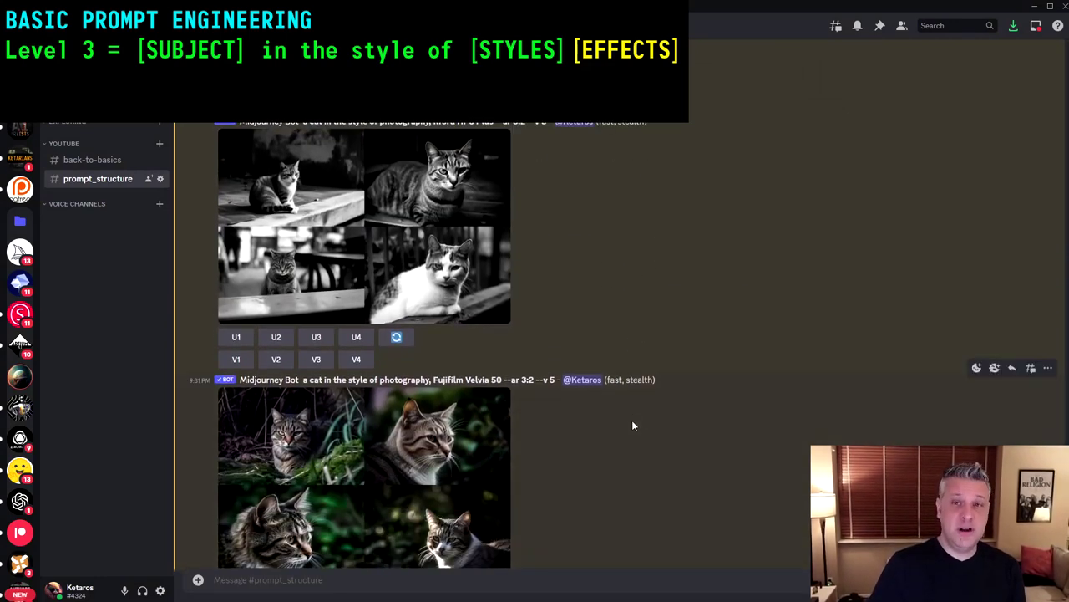
- Submit the prompt "close up, a cat in the style of photography, Kodak Gold 20 --ar 3:2 --v 5"
scroll(638, 393, down, 3)
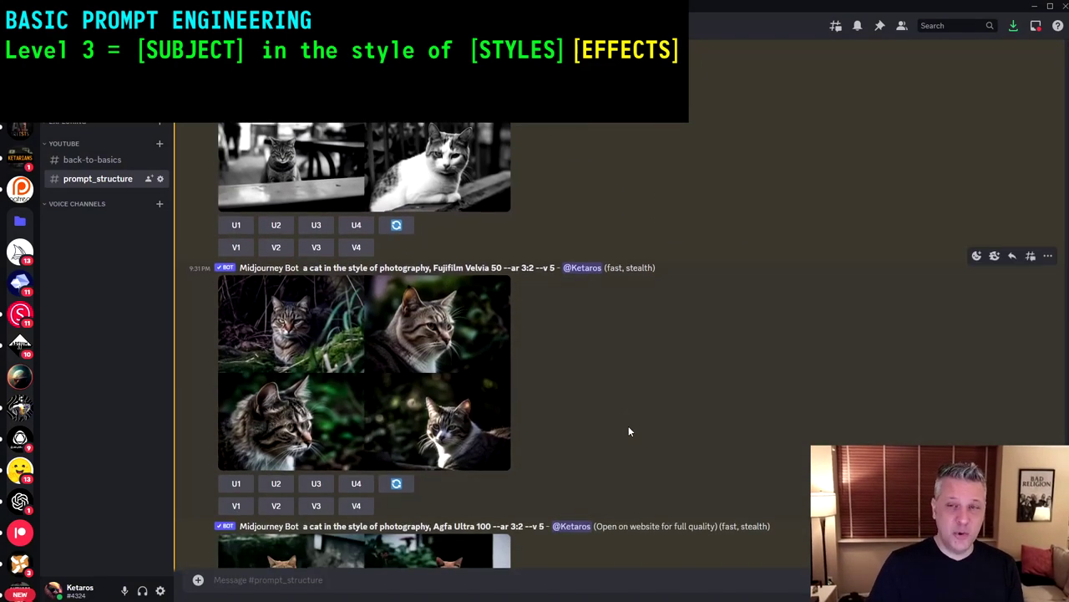
scroll(629, 431, down, 5)
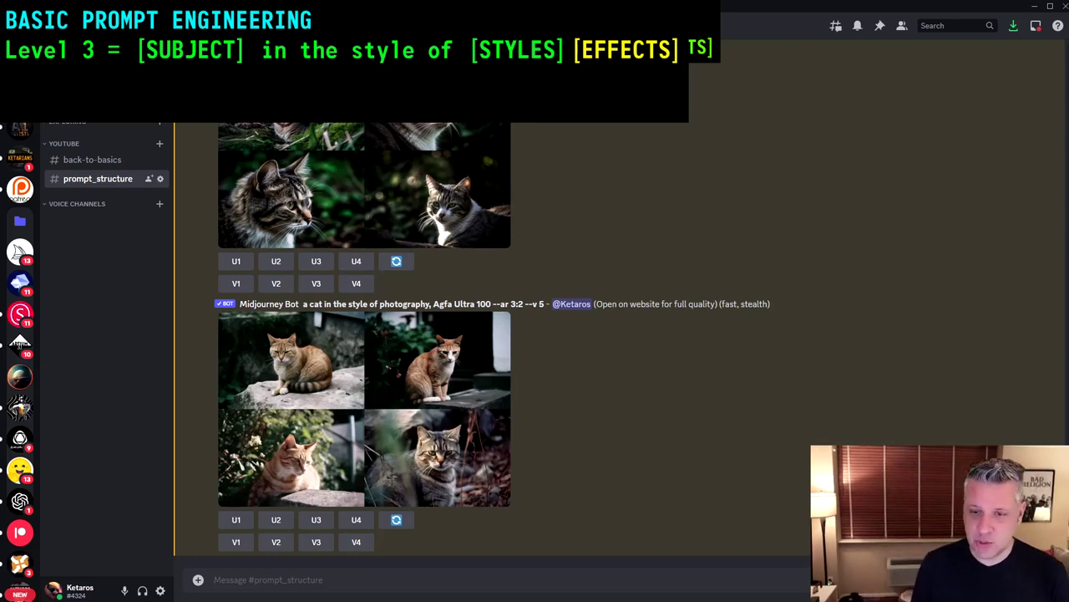
text(close up, a cat in the style of photography, Kodak Gold 20 --ar 3:2 --v 5)
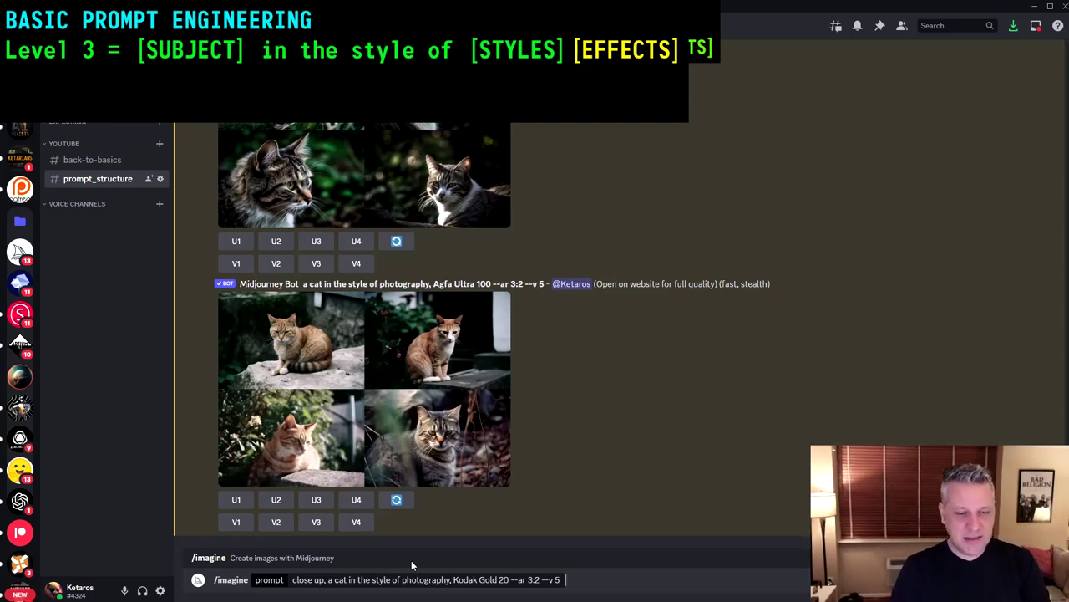
key(Return)
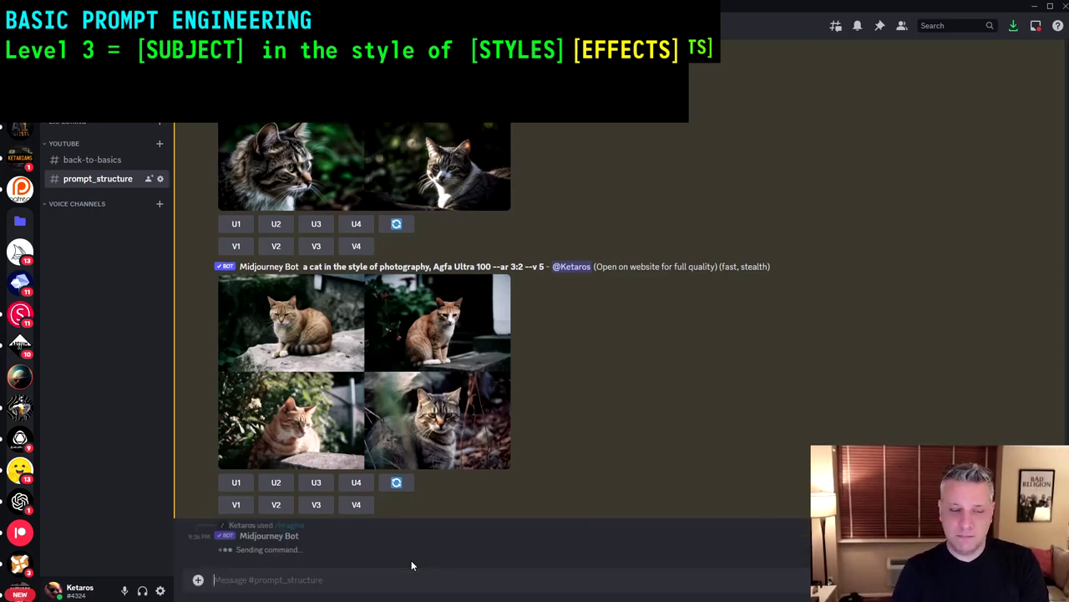
- Reuse the last prompt with "extreme" added before "close up" and submit it
key(Up)
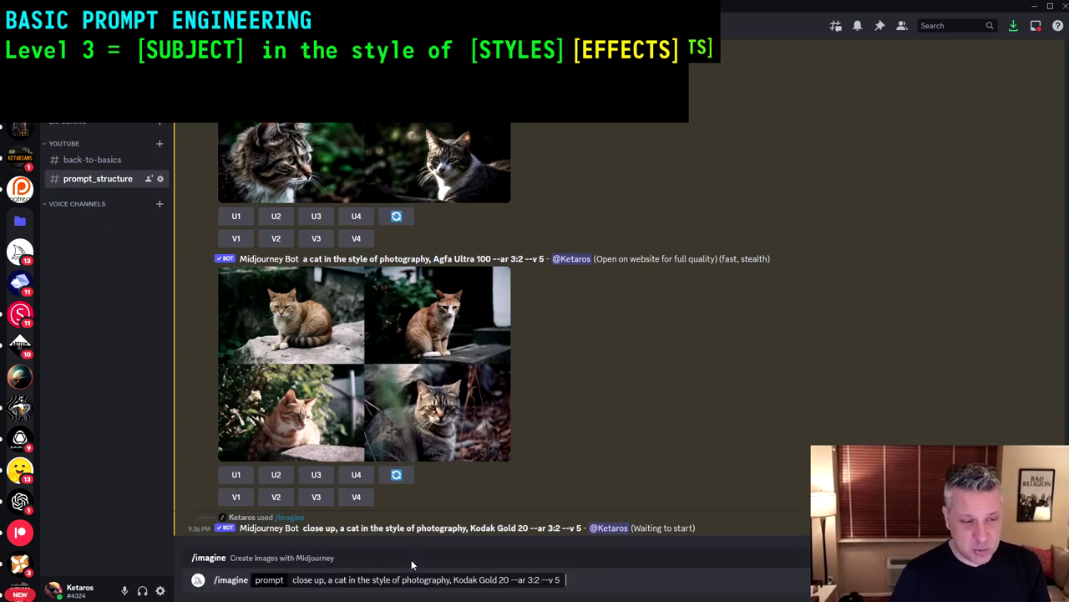
key(BackSpace)
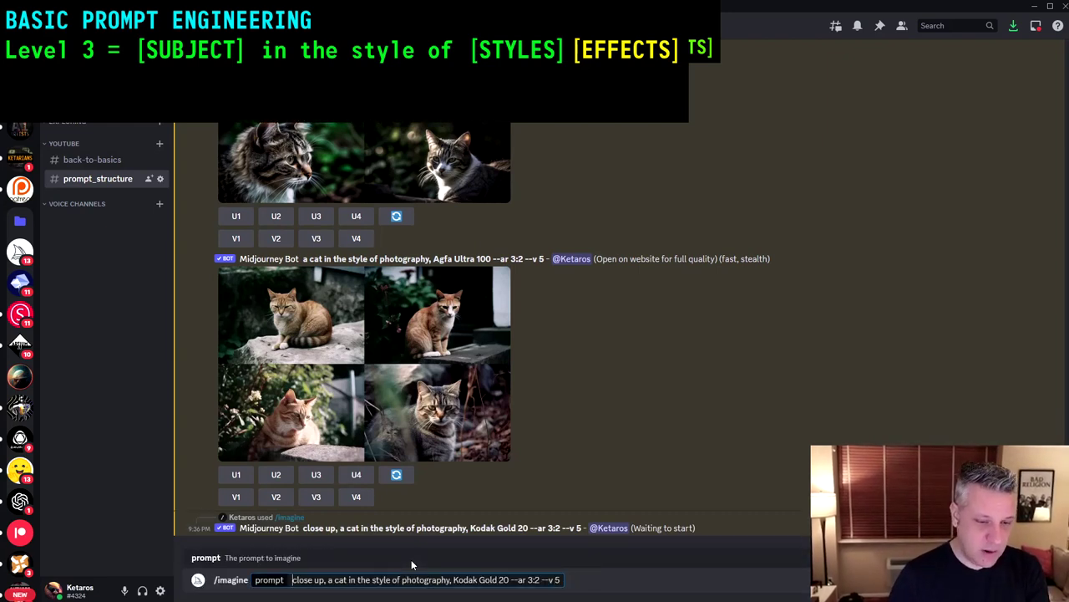
text(extren)
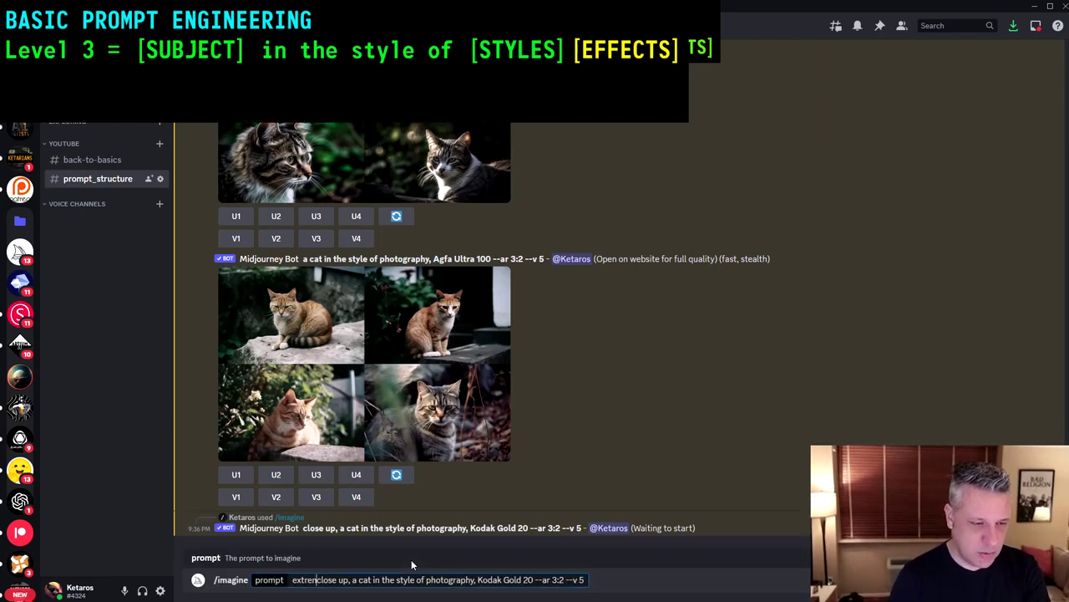
key(BackSpace)
text(me)
key(Return)
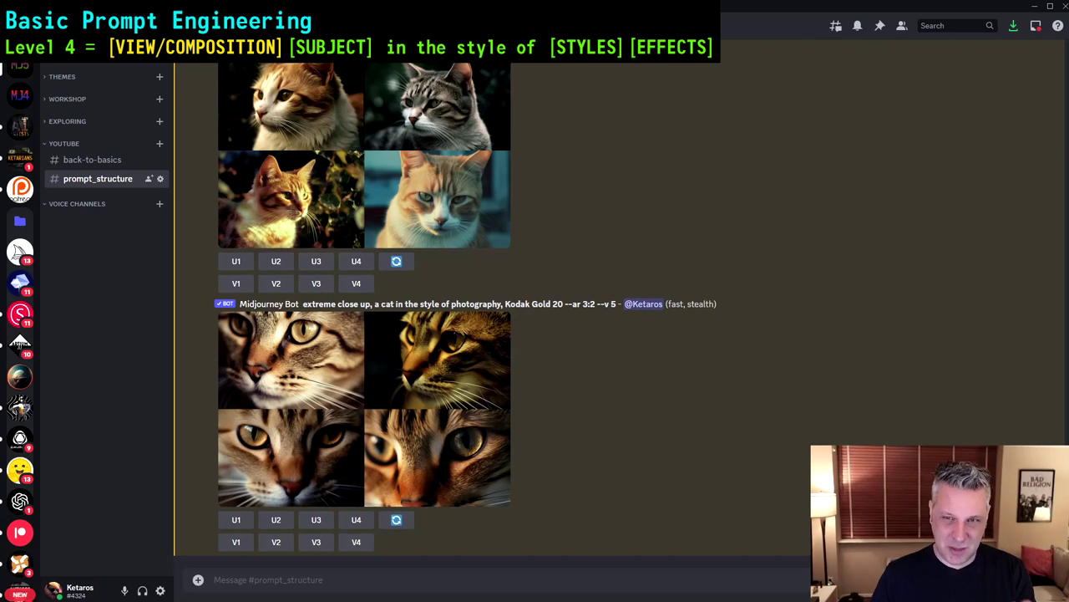
- Submit the prompt "celebrity image mashups, female model in red dress --ar 2:3 --v 5" and view its enlarged image grid
text(/imagine prompt: celebrity image mashups, female model in red dress --ar 2:3 --v 5)
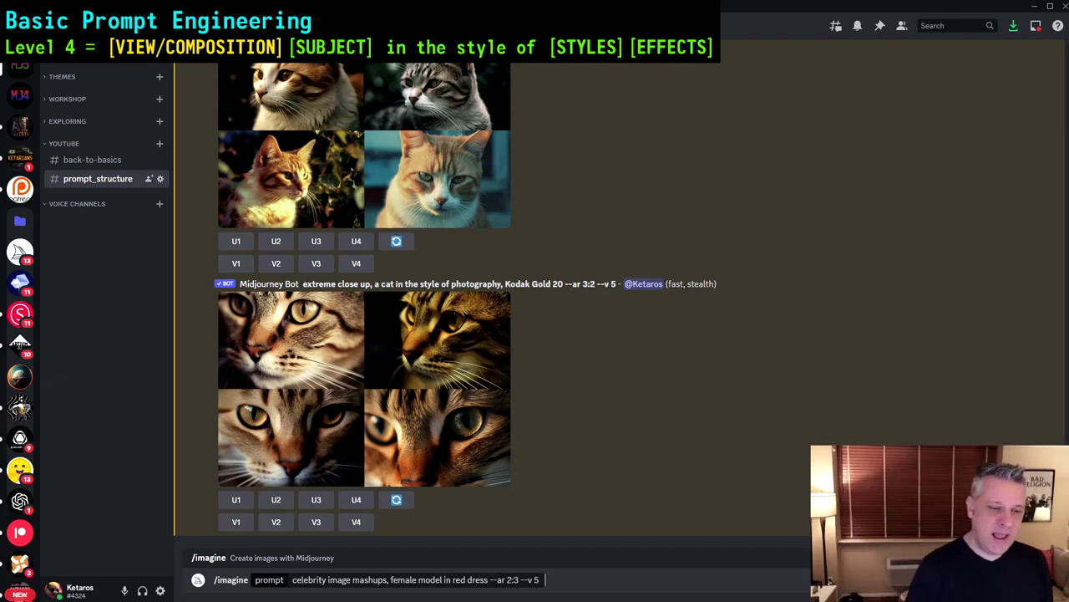
key(Return)
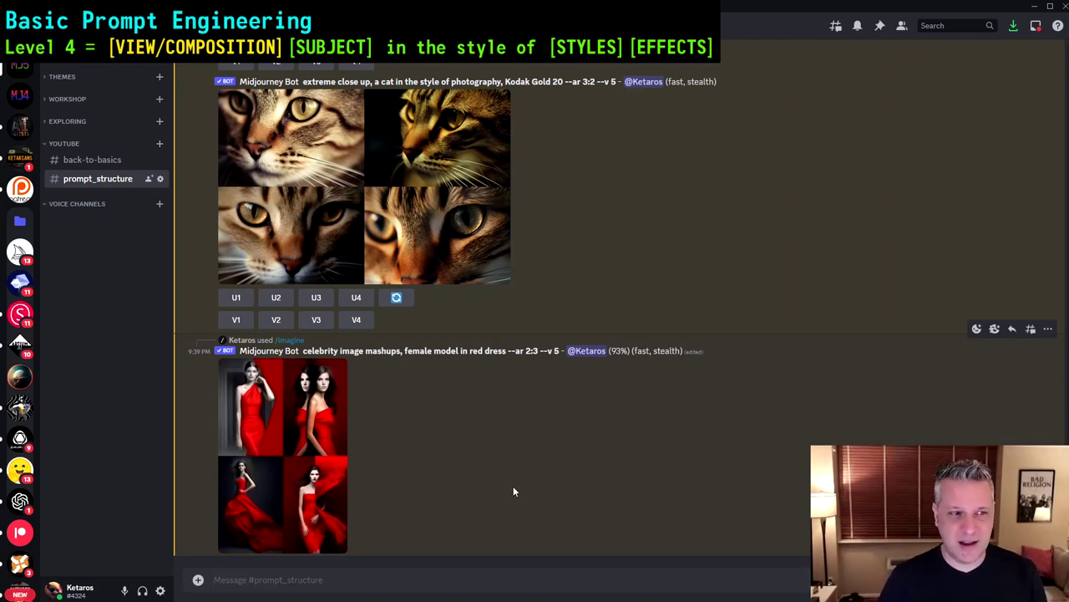
click(303, 441)
click(468, 548)
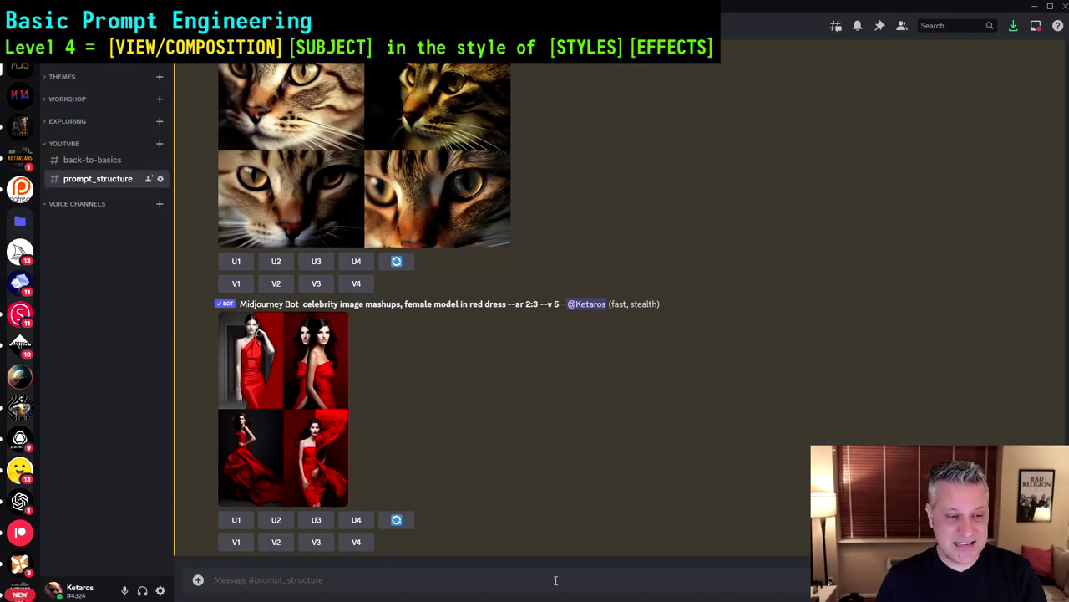
- Submit the prompts "uniformly staged images, a lady in brown dress --ar 2:3 --v 5" and "senior portrait photography, a woman in yellow dress --ar 2:3 --v 5"
text(/imagine prompt uniformly staged images, a lady in brown dress --ar 2:3 --v5)
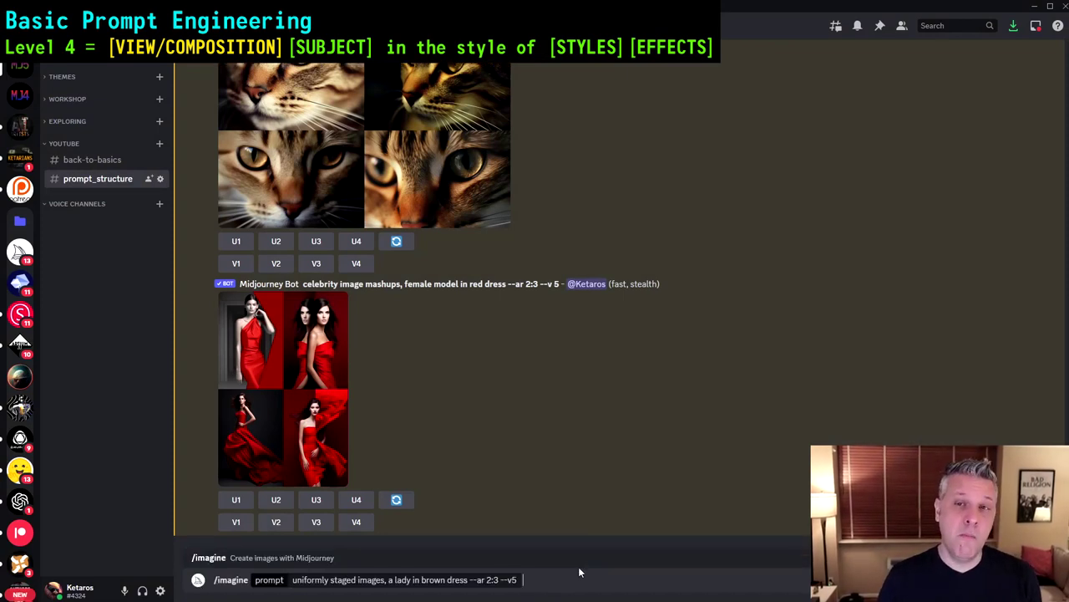
key(Return)
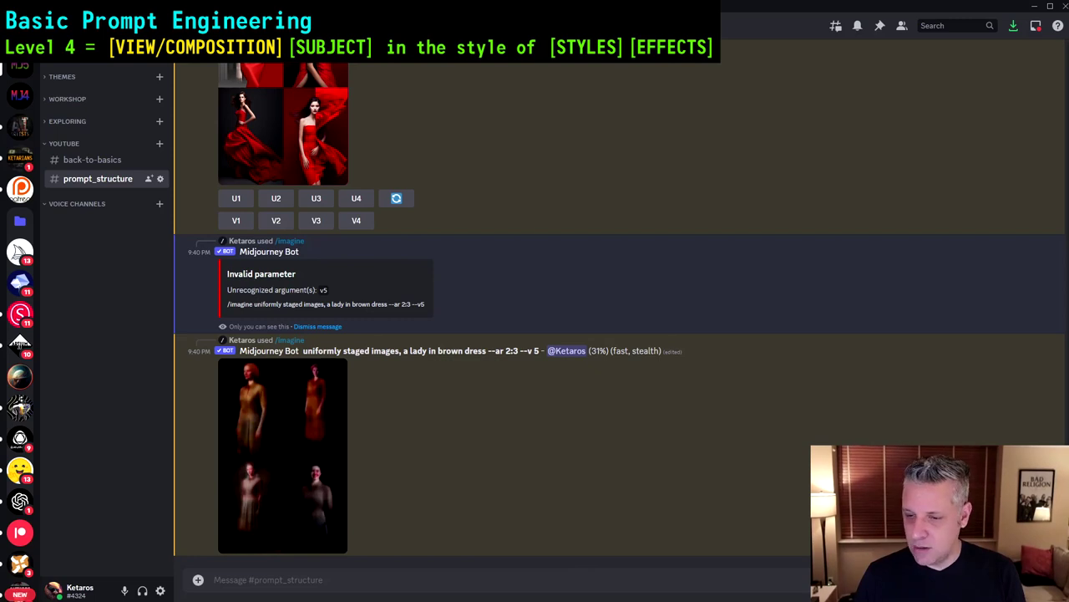
text(senior portrait photography, a woman in yellow dress --ar 2:3 --v 5)
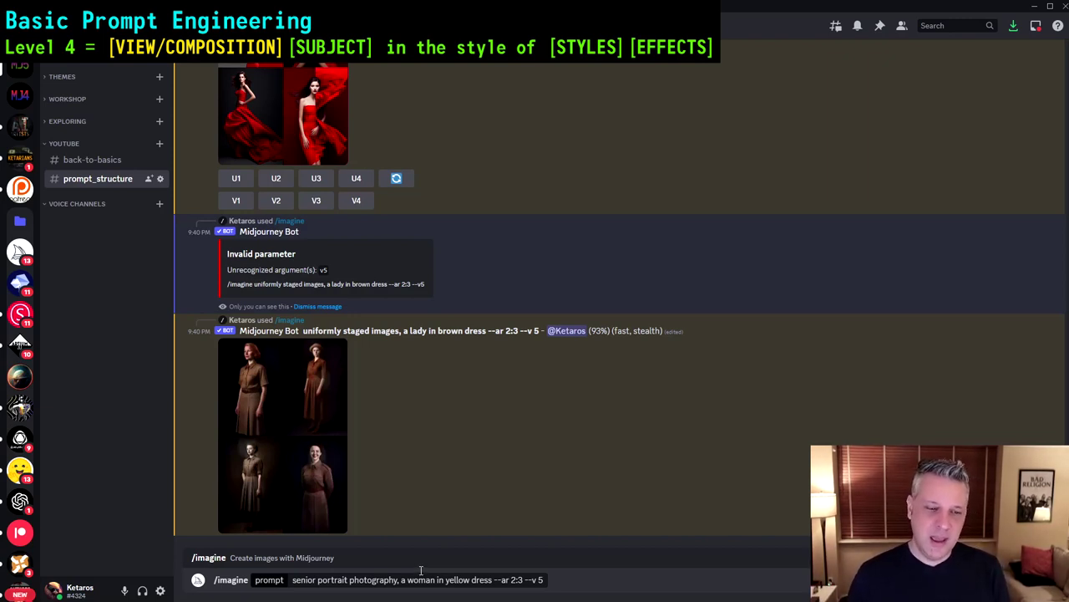
key(Return)
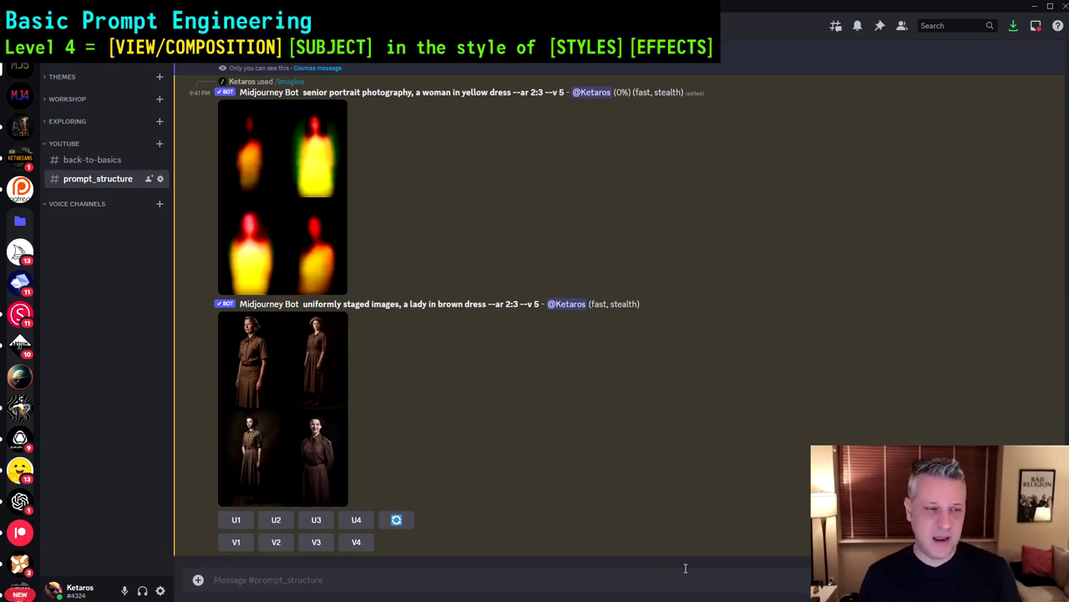
- View and compare the enlarged grids of the lady in brown dress and the woman in yellow dress
click(323, 368)
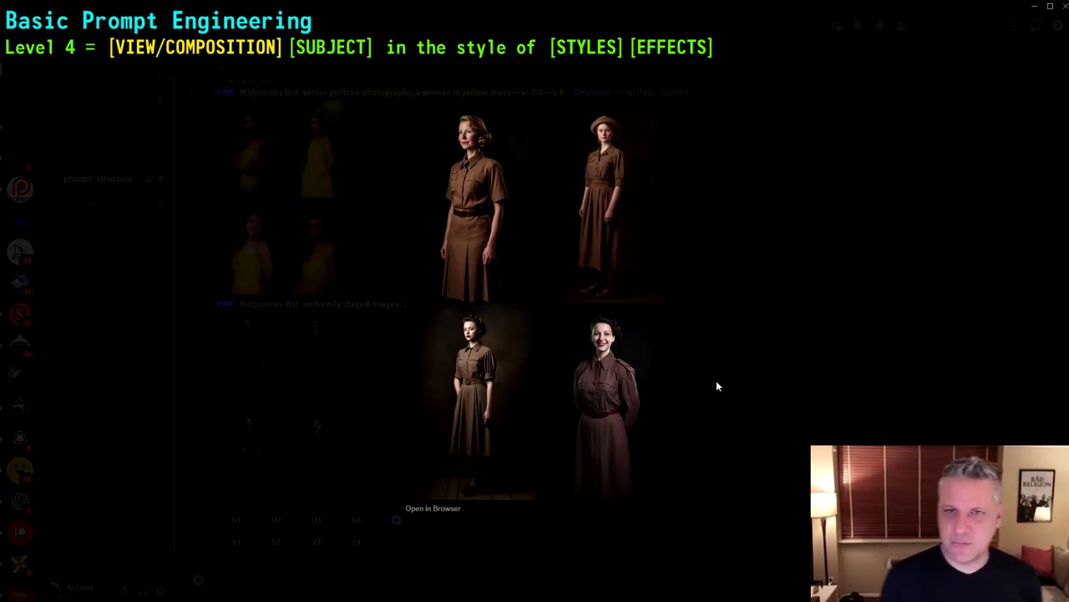
key(Escape)
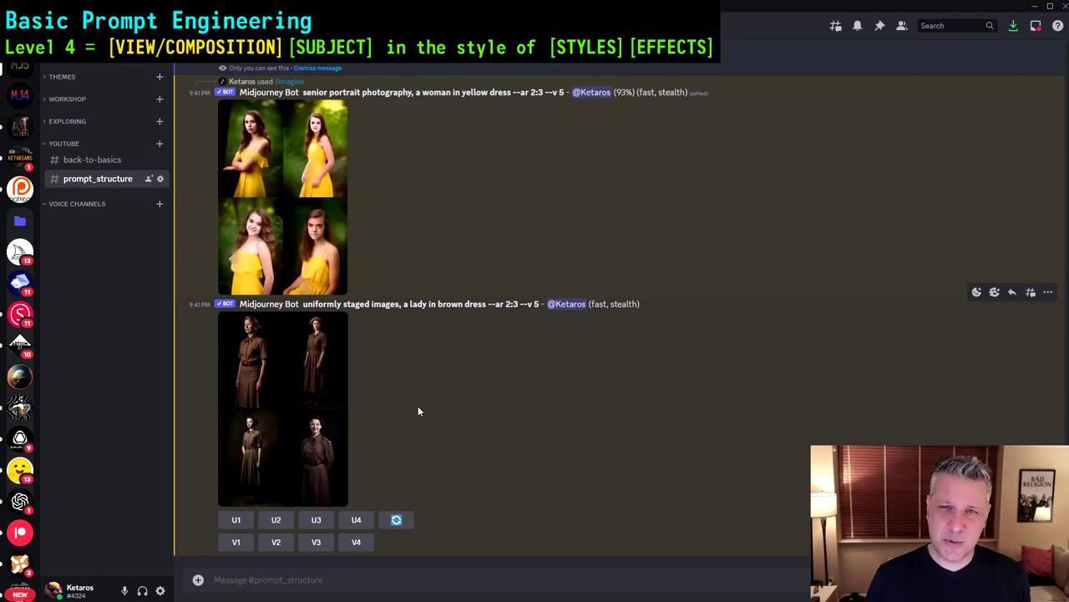
click(291, 382)
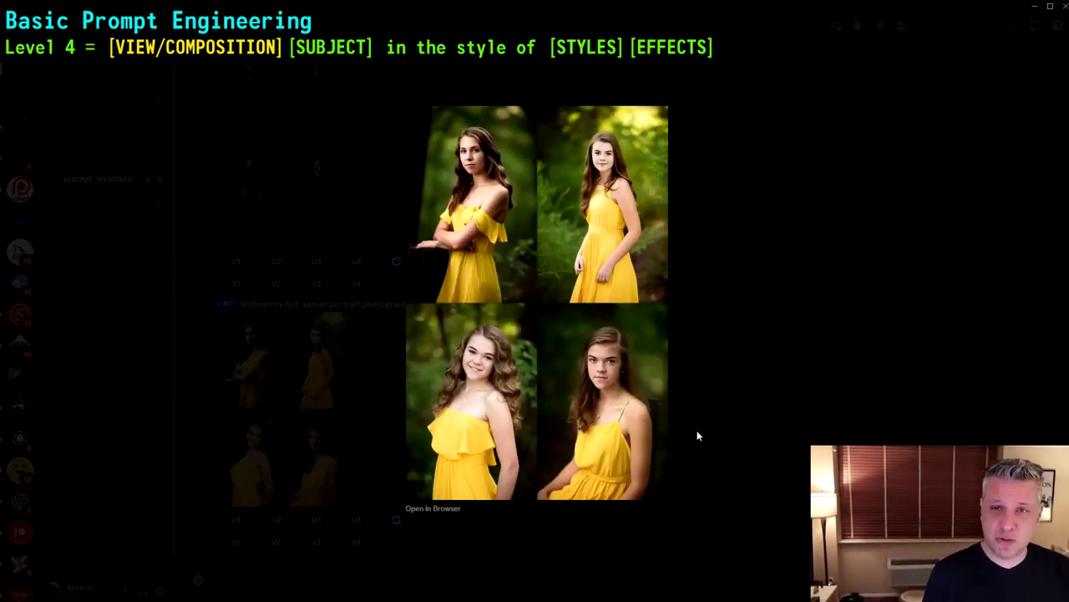
click(697, 430)
scroll(467, 248, up, 2)
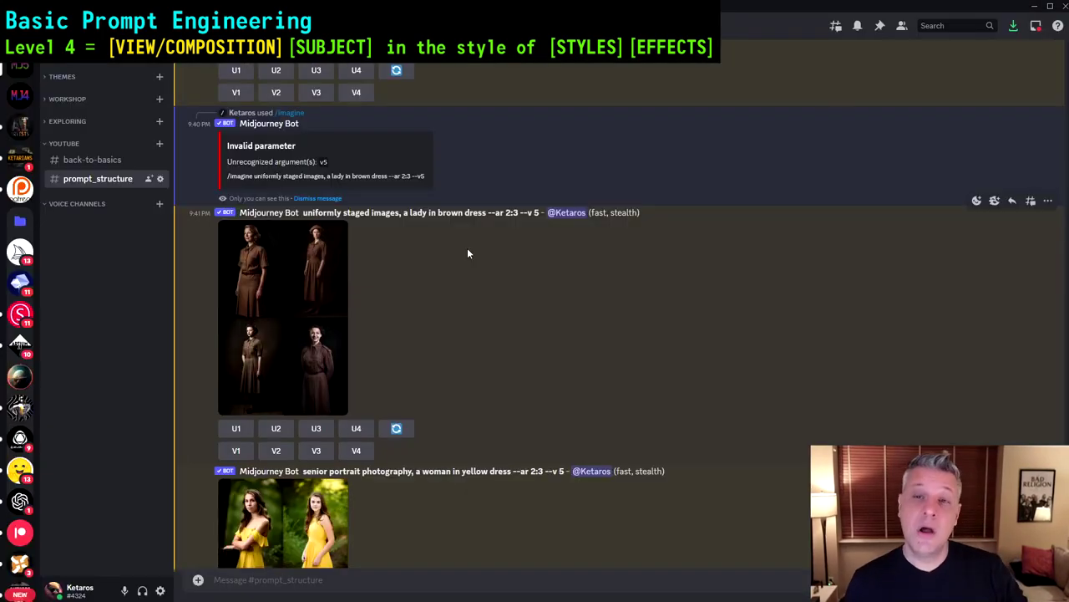